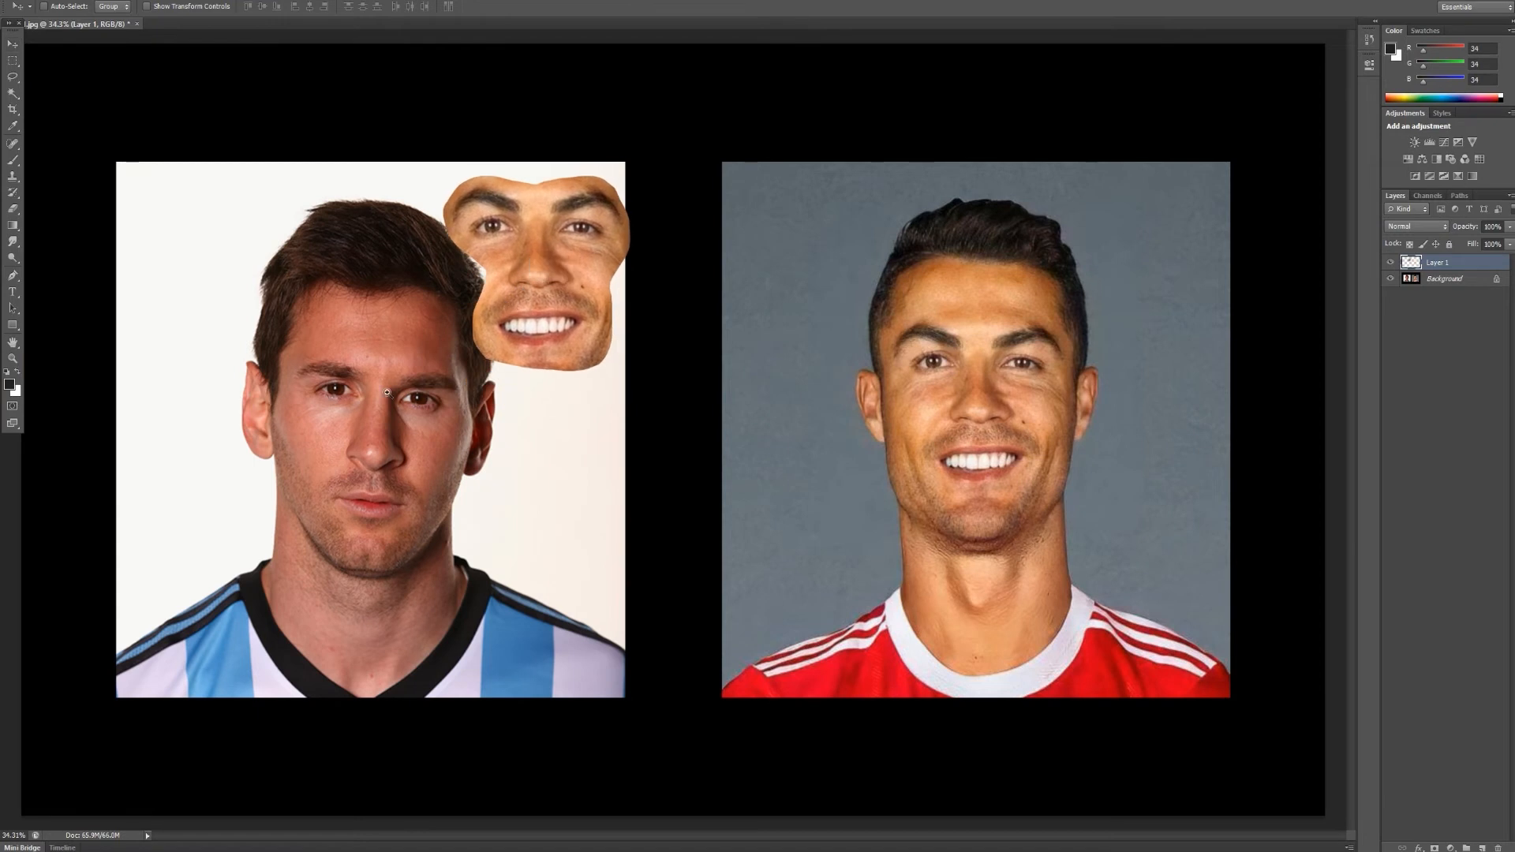
Outline the eyes, nose and mouth area of the left portrait's face with a freehand Lasso selection.
drag(359, 474, 379, 468)
key(l)
drag(600, 391, 422, 655)
drag(165, 137, 191, 126)
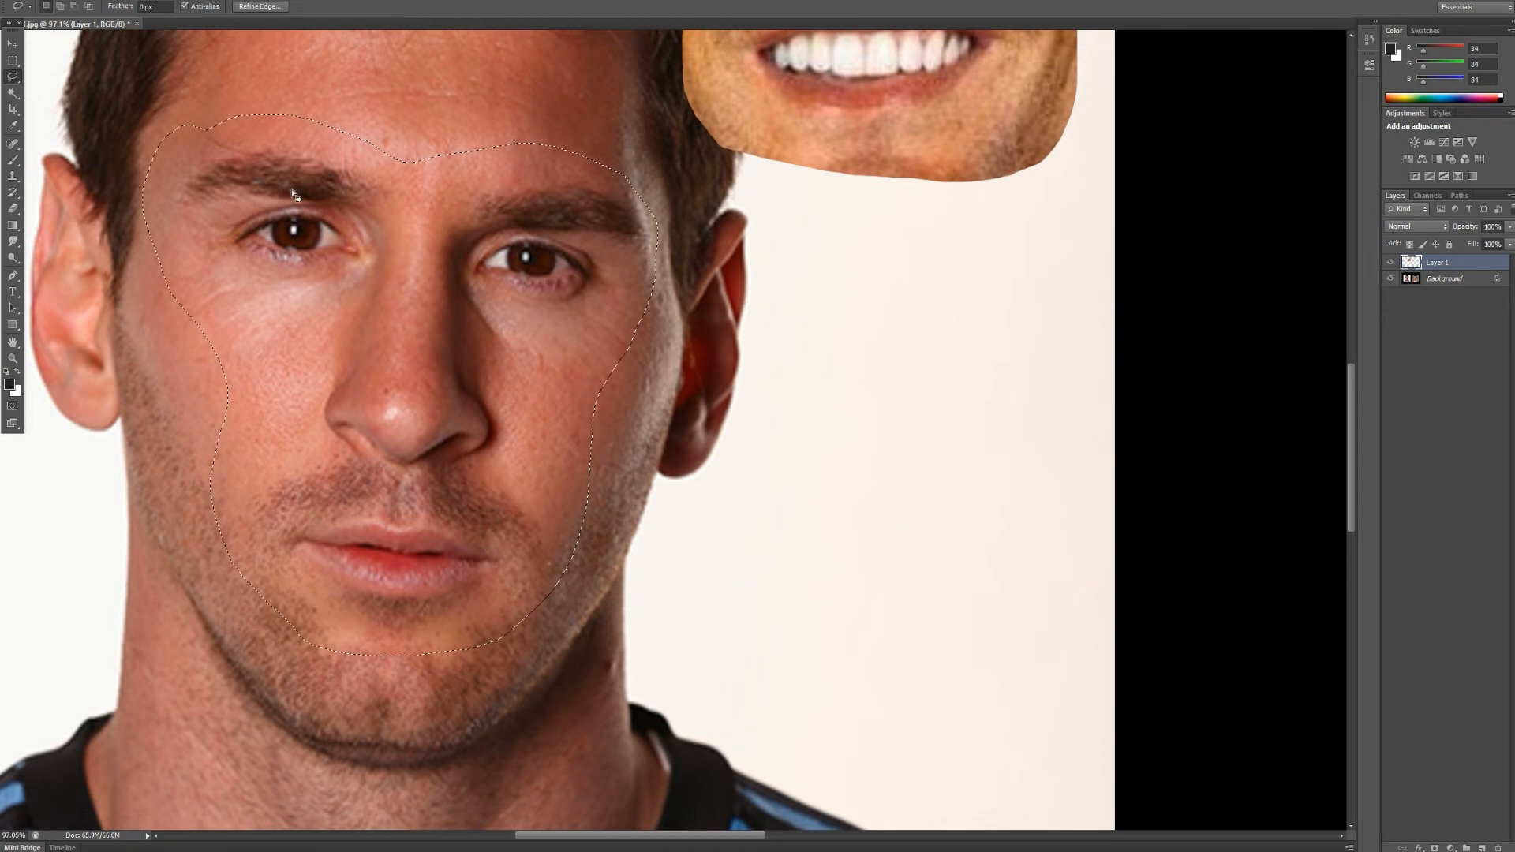
Copy the selected face area from the Background layer onto a new layer.
right_click(297, 187)
click(1434, 280)
right_click(372, 379)
click(474, 474)
Move the copied face from the left portrait to beside the right portrait's head and make Layer 2 active.
key(v)
drag(349, 403, 1128, 361)
key(ctrl+0)
drag(1119, 414, 1092, 447)
key(z)
drag(1003, 515, 1088, 514)
click(12, 44)
drag(1168, 207, 609, 140)
right_click(609, 141)
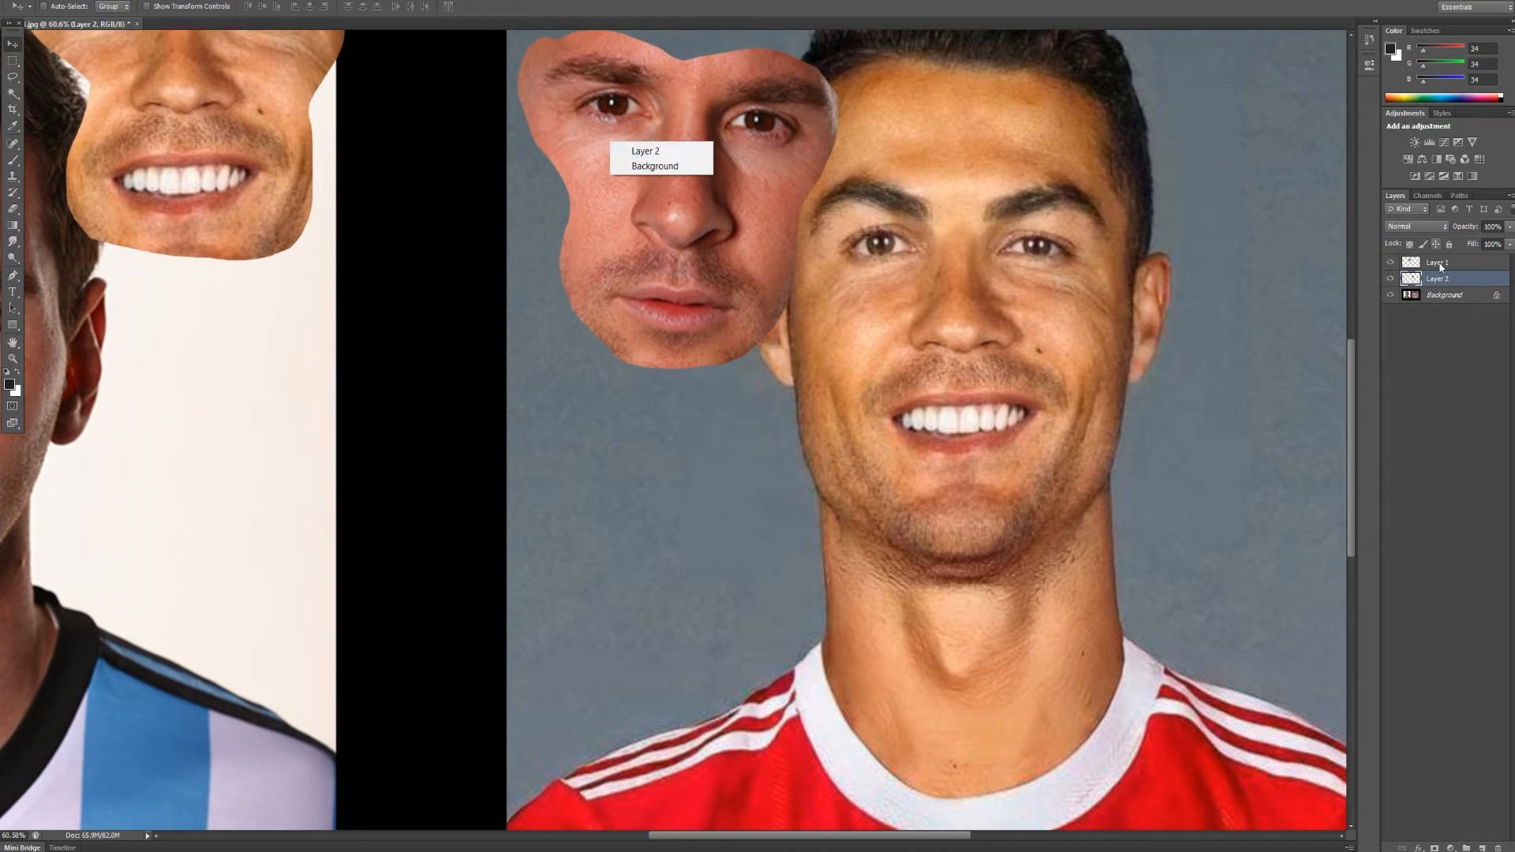
click(644, 150)
Enlarge the Quick Selection brush and select the whole copied face on Layer 2.
click(12, 77)
click(14, 94)
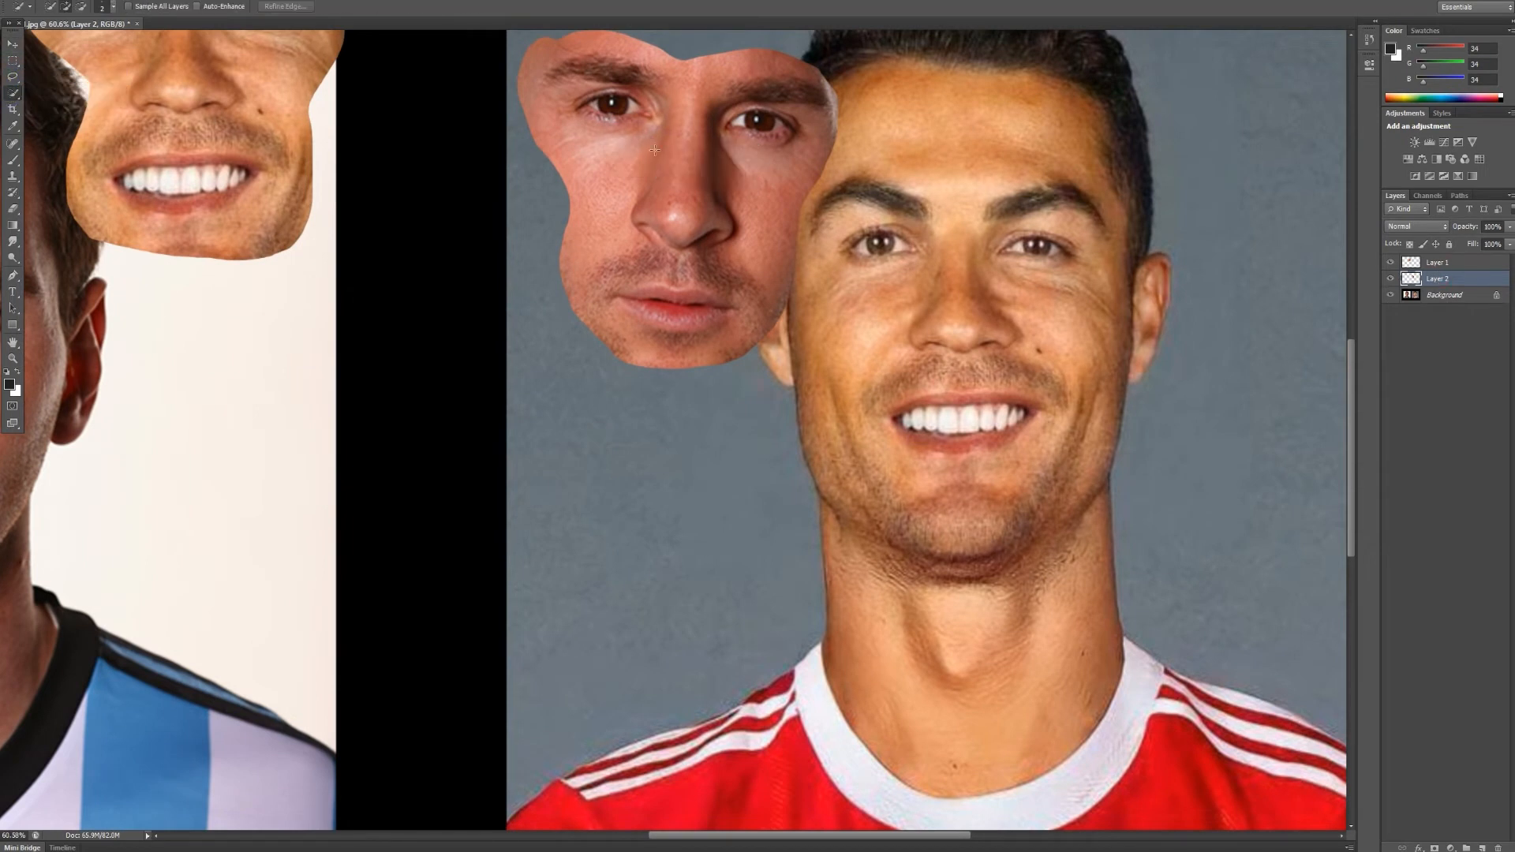
click(112, 8)
click(136, 40)
click(702, 174)
Add a Selective Color adjustment to the selected face and lower the black in the Magentas.
click(1472, 176)
click(1278, 111)
click(1266, 193)
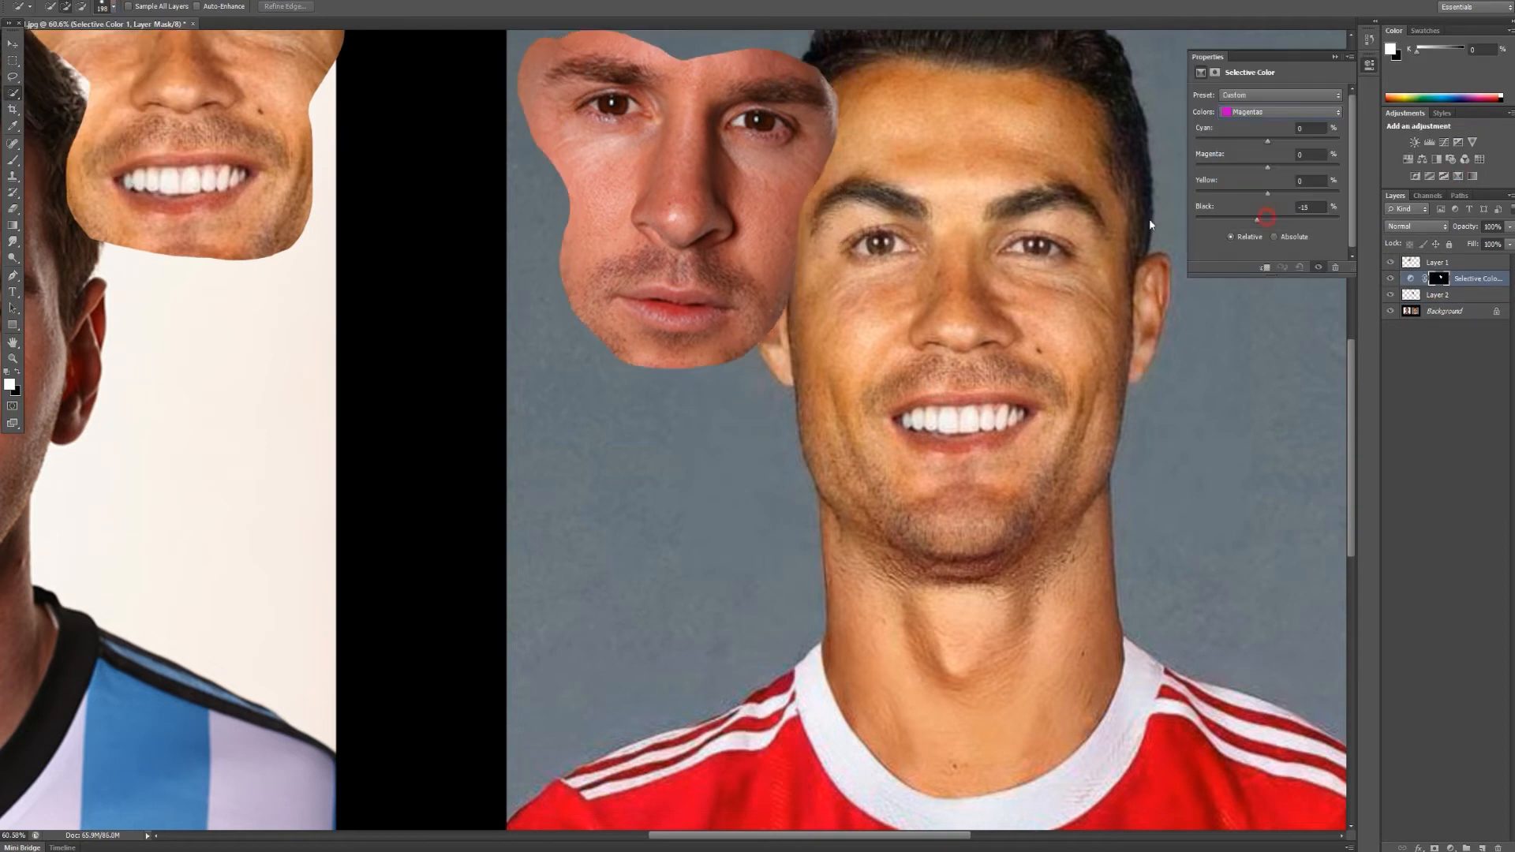
Set the Reds' magenta to -31 with slightly more yellow, and merge the adjustment with the copied face layer.
click(1279, 112)
click(1263, 120)
drag(1267, 166, 1245, 169)
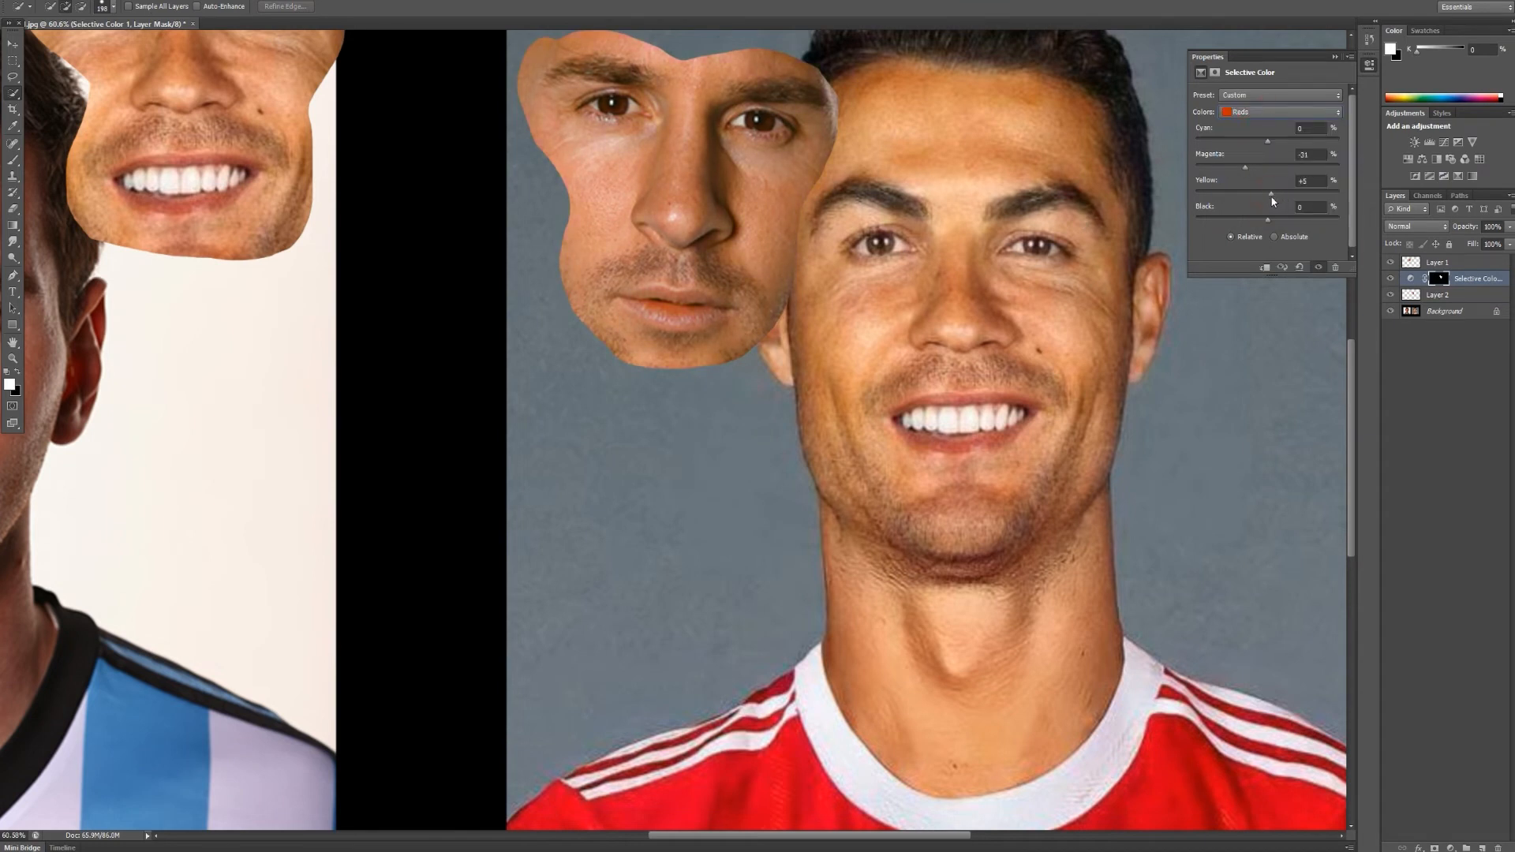
drag(1260, 142, 1281, 196)
right_click(1462, 282)
click(1416, 600)
Move the recolored face over the right portrait's face at 41% layer opacity.
key(v)
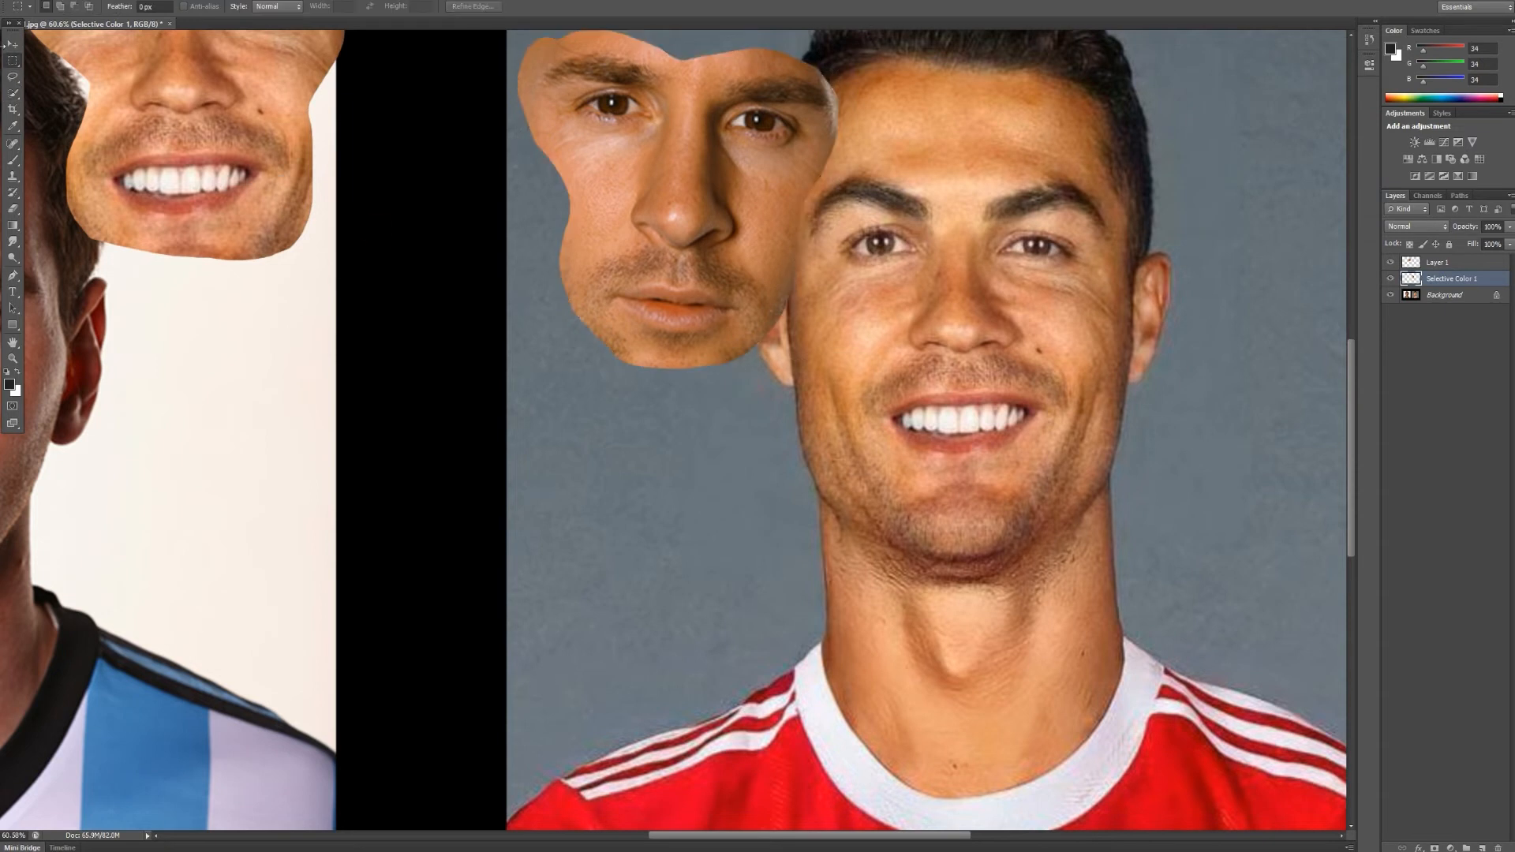
drag(758, 222, 868, 353)
drag(794, 386, 963, 366)
drag(1075, 308, 1068, 303)
Scale the overlaid face to about 103.5% and rotate it -5.31° so its features align with the right portrait.
key(ctrl+t)
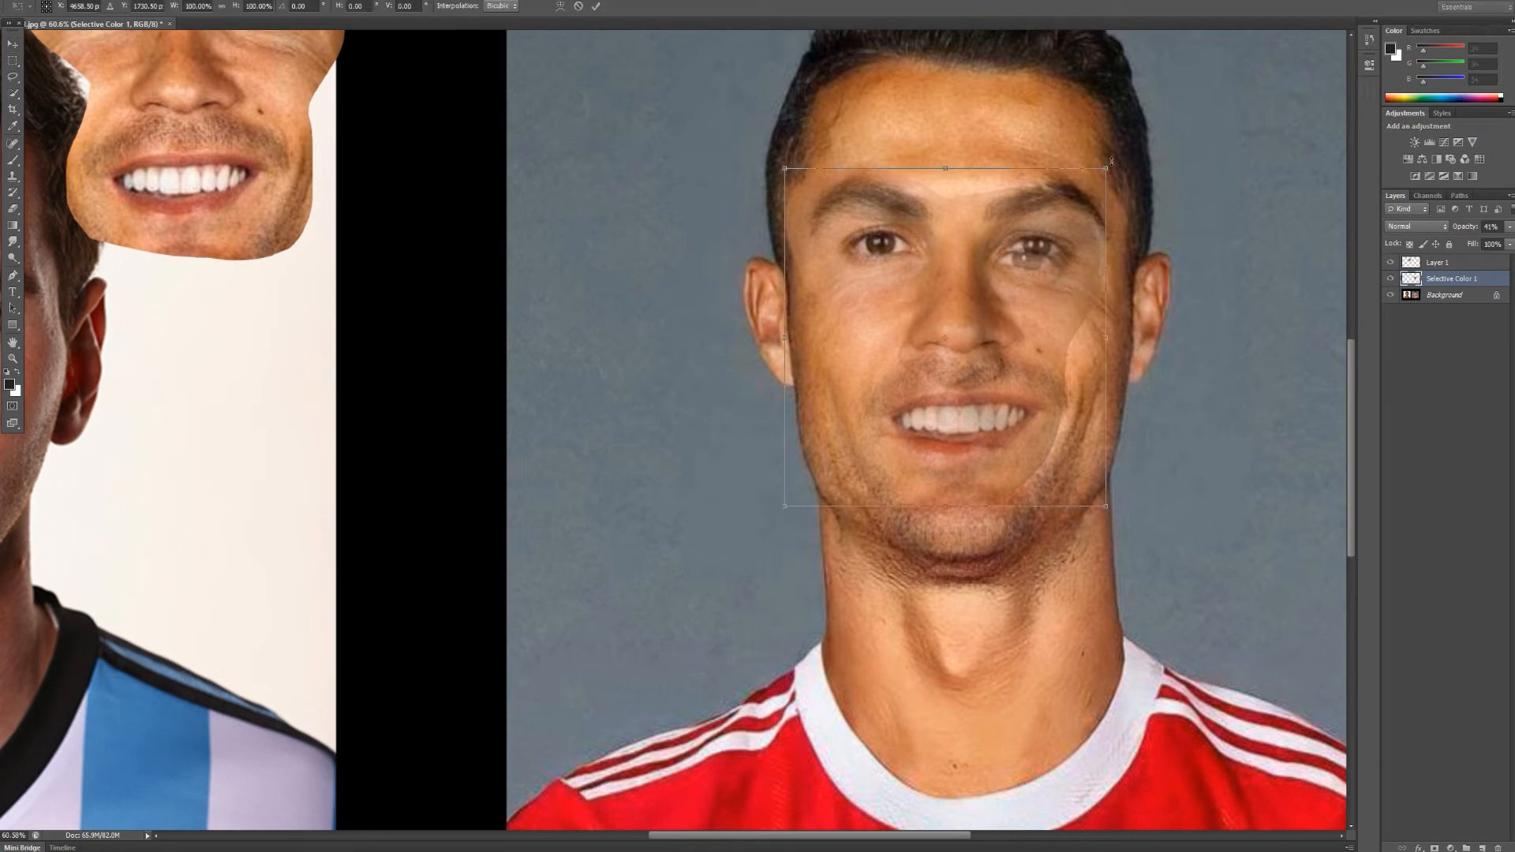
drag(1104, 169, 1117, 156)
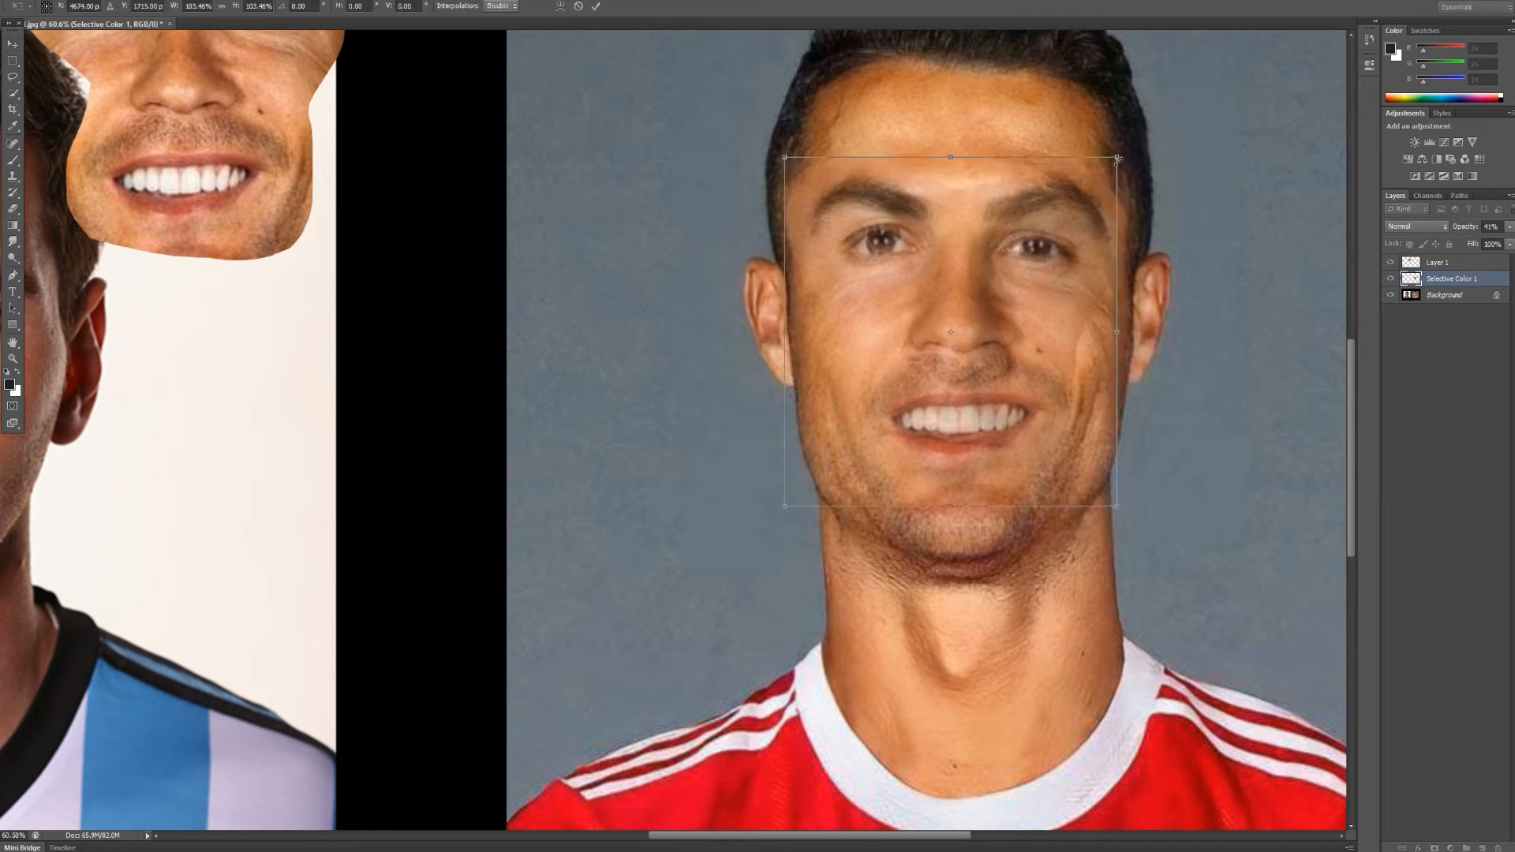
drag(1061, 247, 1062, 256)
drag(1139, 152, 1133, 122)
drag(1036, 301, 1043, 293)
drag(1509, 226, 1466, 243)
mouse_move(1069, 388)
mouse_down()
mouse_move(1067, 409)
mouse_move(1072, 389)
mouse_up()
Raise the overlaid face's layer opacity to 100% and apply the transformation.
click(1510, 226)
click(1512, 242)
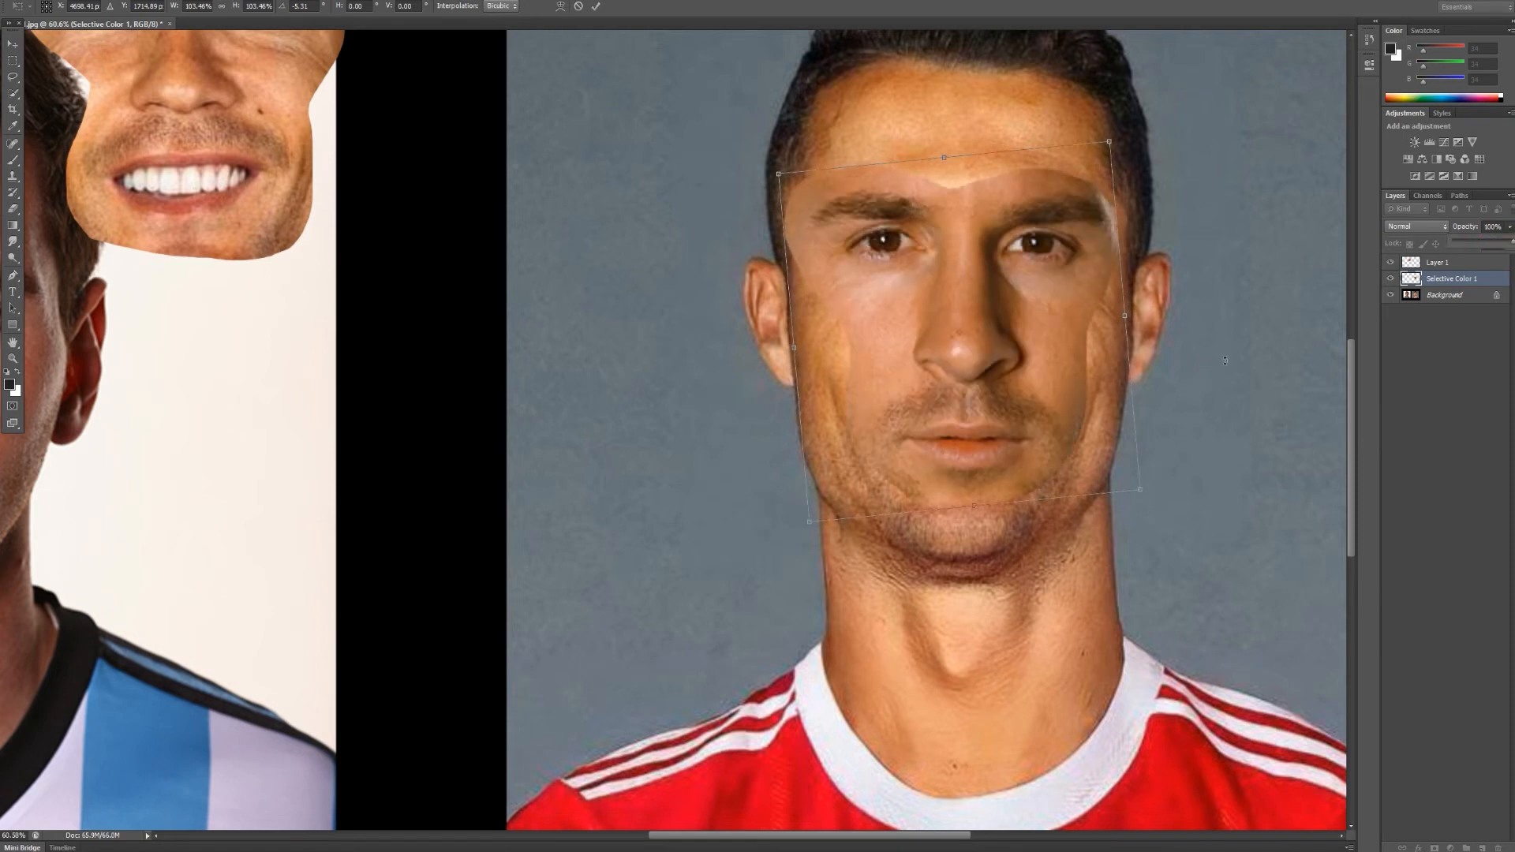
click(12, 209)
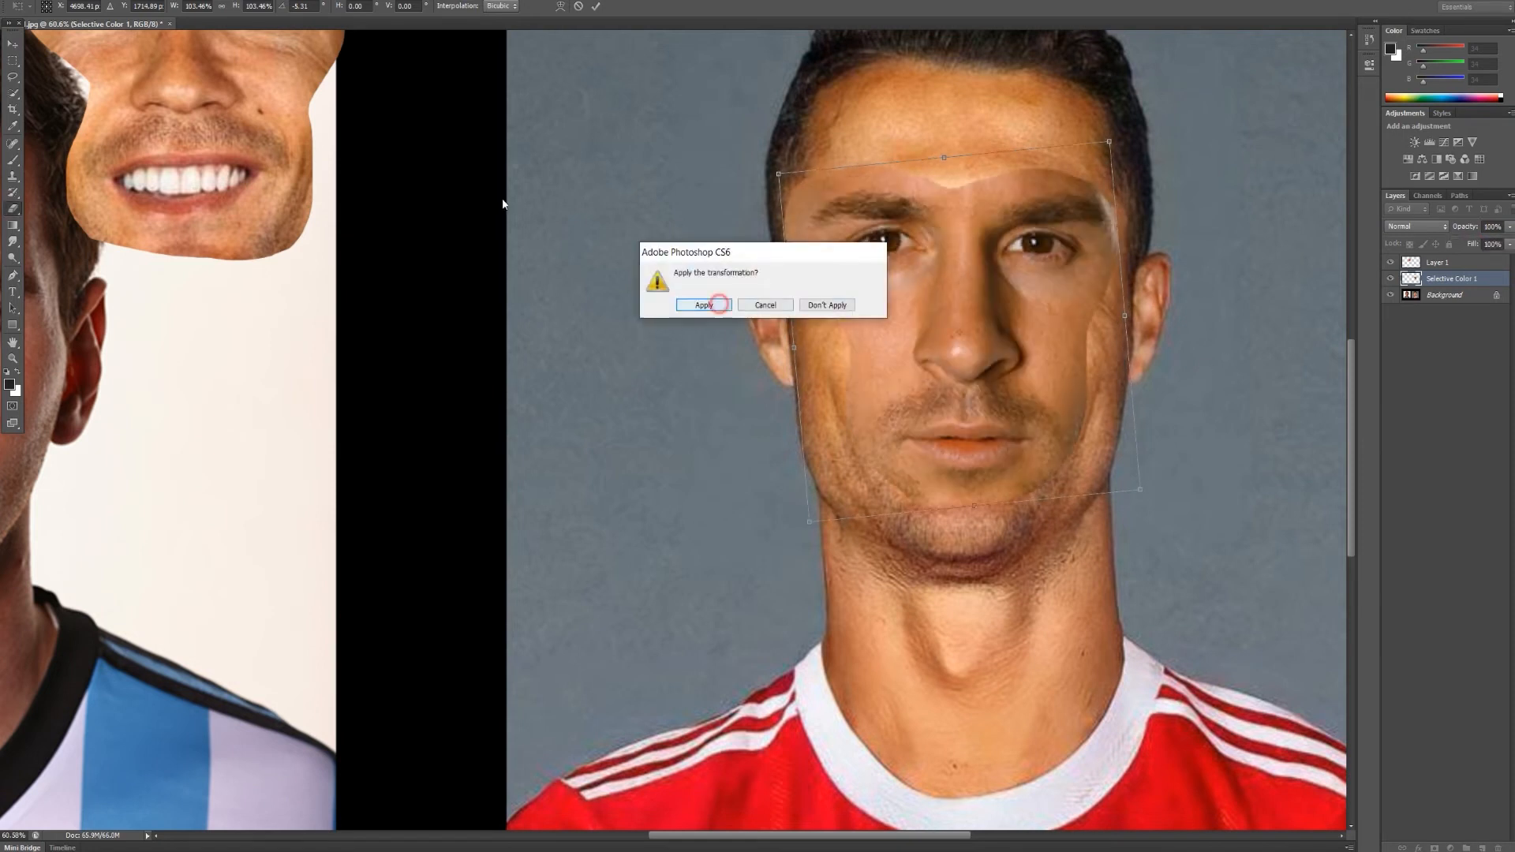
click(702, 306)
Set the Eraser to 0% hardness and 50% opacity.
click(59, 6)
drag(70, 74, 16, 76)
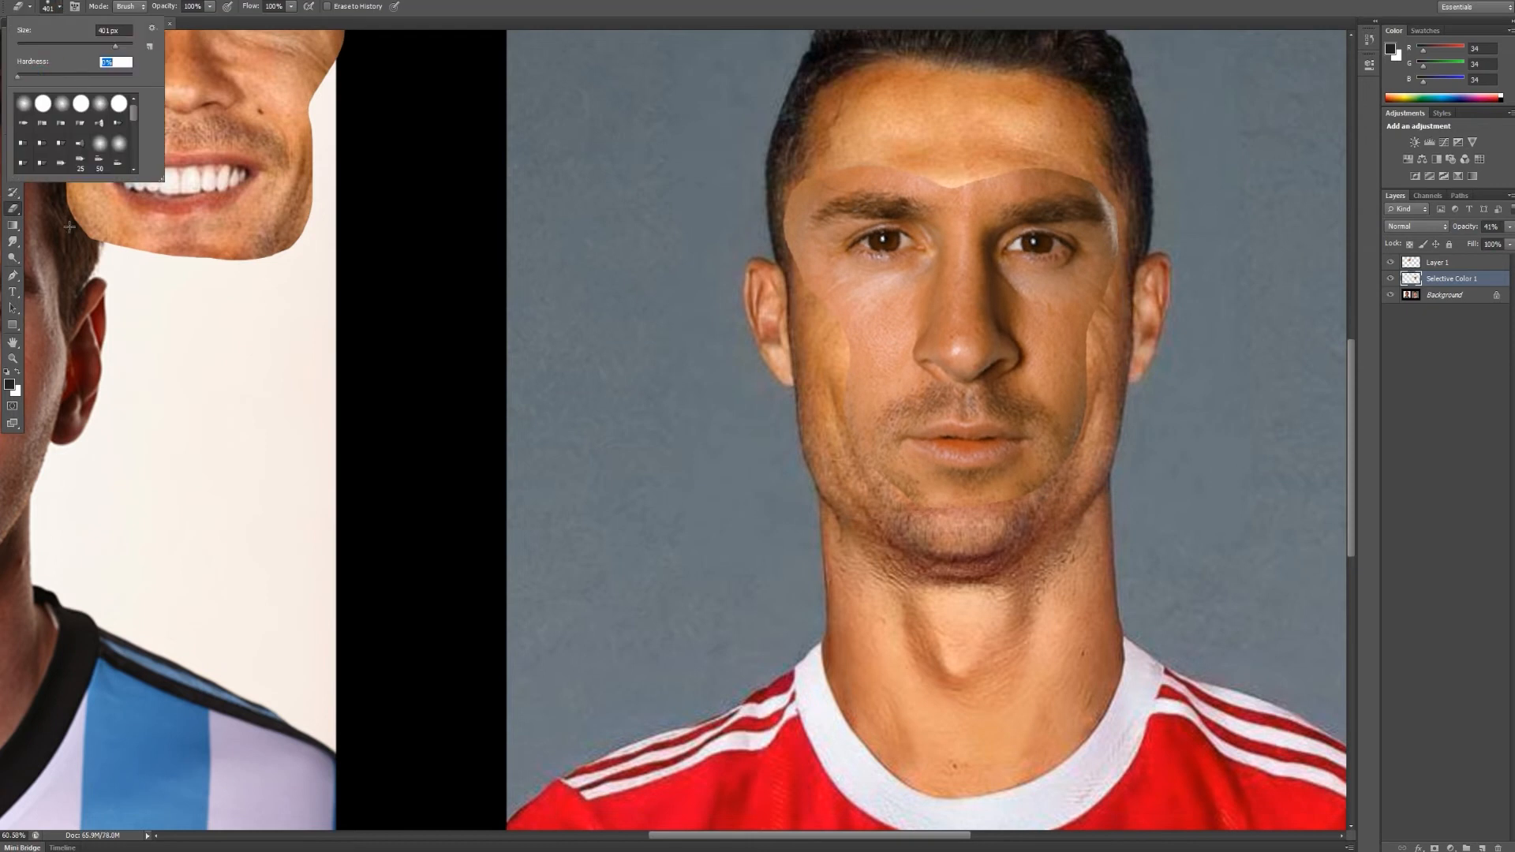
double_click(192, 6)
text(50)
key(Return)
Shrink the Eraser and soften the pasted face's visible edges on the right portrait.
click(60, 7)
drag(53, 39, 37, 43)
key(Return)
mouse_move(800, 177)
mouse_down()
mouse_move(879, 476)
mouse_move(920, 514)
mouse_move(991, 515)
mouse_move(1081, 449)
mouse_move(1093, 474)
mouse_move(1072, 489)
mouse_move(1106, 419)
mouse_move(1063, 483)
mouse_move(1093, 408)
mouse_move(1077, 431)
mouse_move(1098, 306)
mouse_move(1088, 391)
mouse_move(1151, 248)
mouse_move(1095, 334)
mouse_move(1117, 250)
mouse_move(1101, 153)
mouse_move(1007, 157)
mouse_move(1074, 170)
mouse_move(860, 163)
mouse_up()
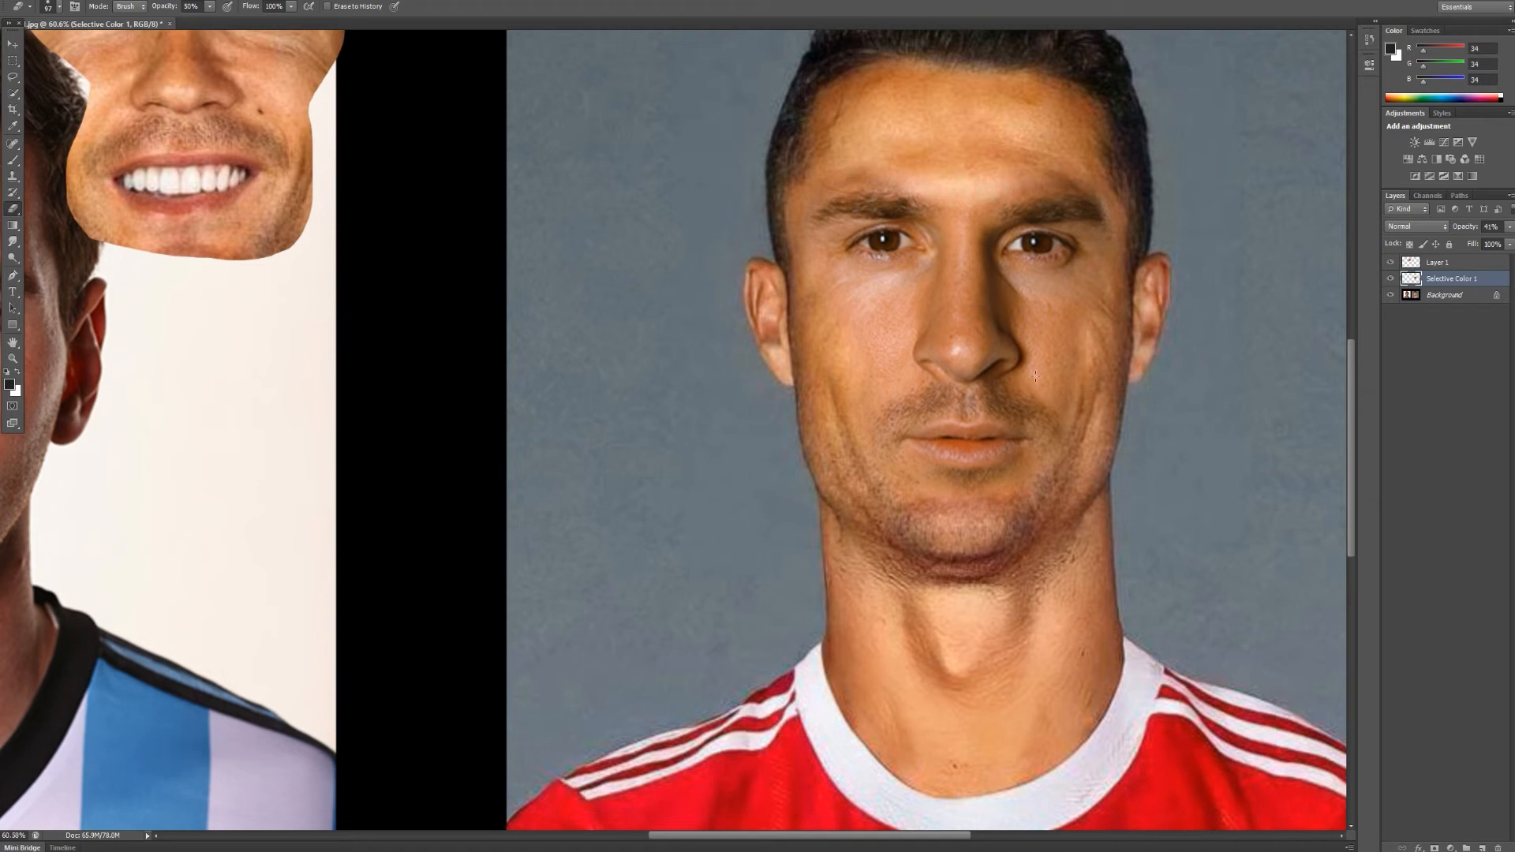
Sample a light skin tone from the right portrait's cheek as the Brush color (RGB 231, 156, 123).
click(13, 160)
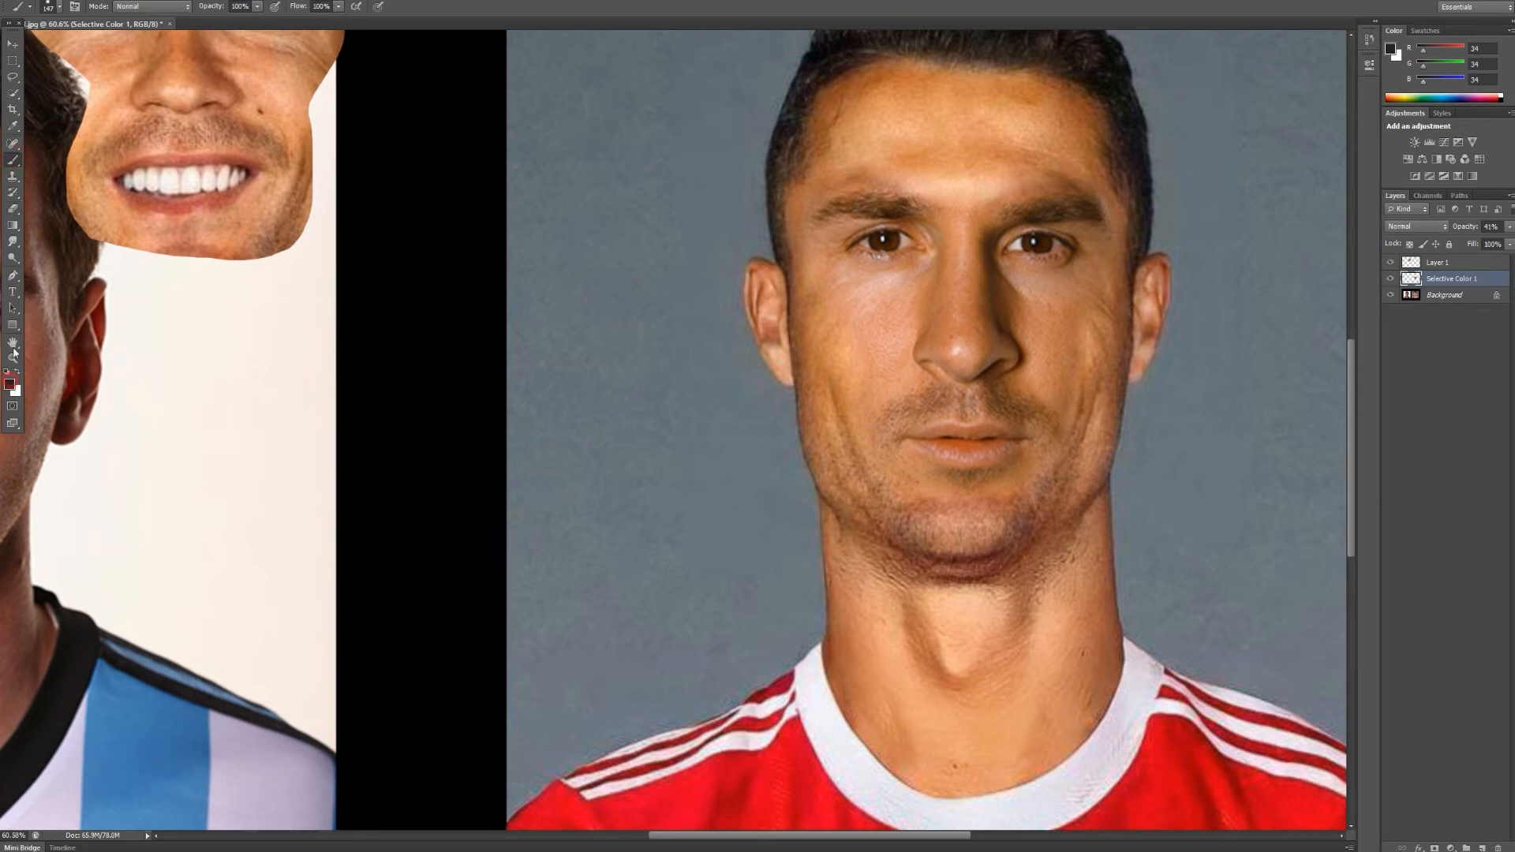
click(11, 385)
click(874, 379)
click(1367, 323)
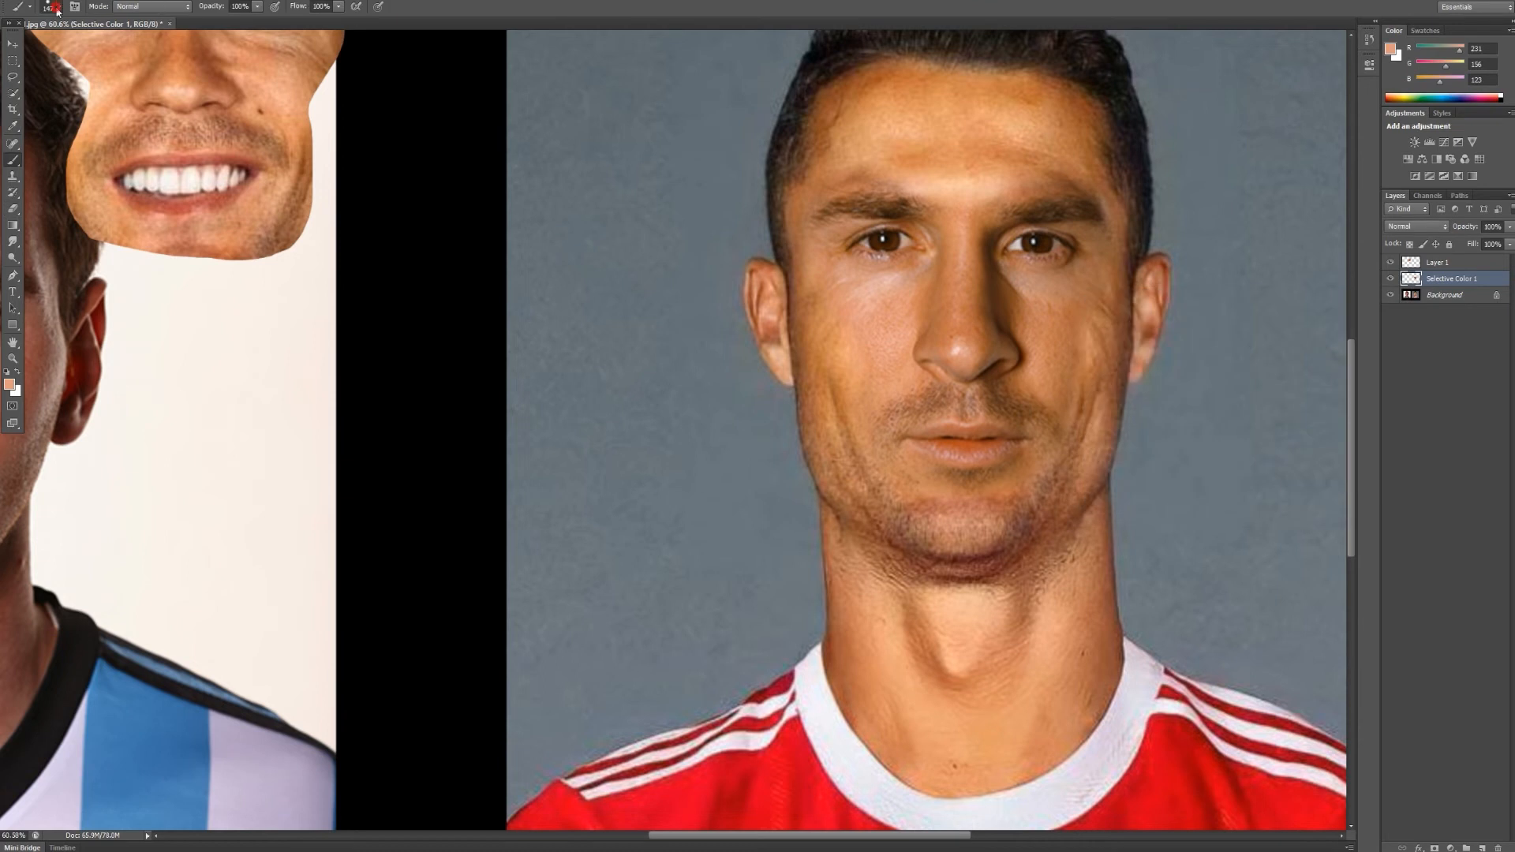
Set a soft Brush to 33% opacity and paint over the uneven patches on the right portrait's cheeks.
drag(257, 6, 211, 25)
click(60, 7)
drag(133, 77, 17, 76)
mouse_move(865, 344)
mouse_down()
mouse_move(820, 387)
mouse_move(849, 367)
mouse_move(860, 409)
mouse_move(839, 327)
mouse_move(823, 355)
mouse_up()
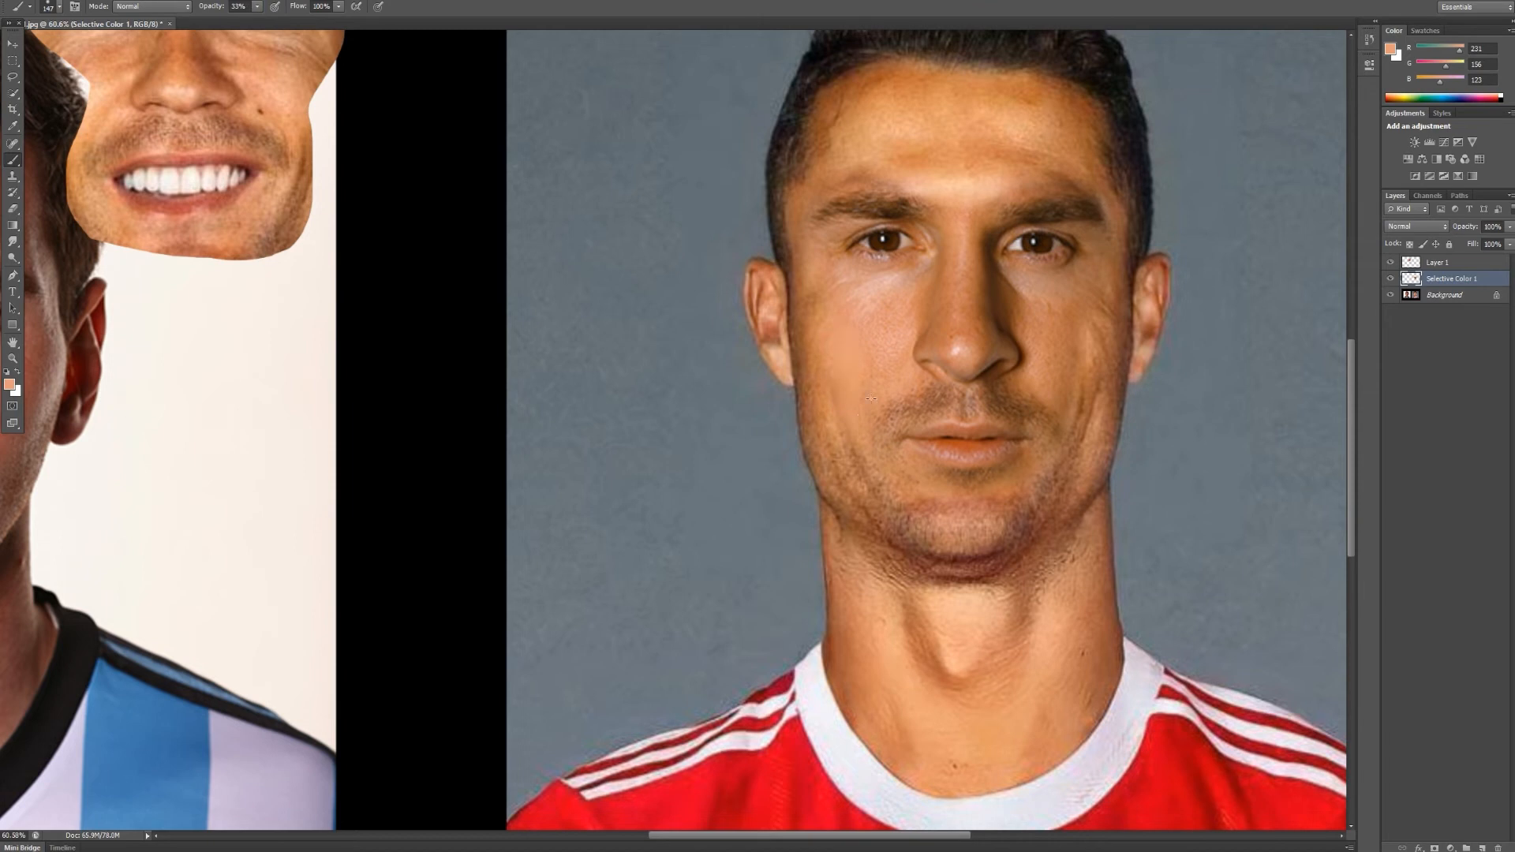
mouse_move(874, 444)
mouse_down()
mouse_move(854, 474)
mouse_move(831, 391)
mouse_move(875, 485)
mouse_move(840, 467)
mouse_up()
drag(1081, 312, 1096, 322)
Sample a darker skin tone (RGB 176, 112, 70) and paint it over the right portrait's shaded cheek and jaw.
click(10, 384)
click(1010, 352)
click(1065, 363)
click(1369, 321)
mouse_move(1091, 335)
mouse_down()
mouse_move(1038, 487)
mouse_move(1080, 430)
mouse_move(1088, 381)
mouse_move(1084, 436)
mouse_move(1104, 344)
mouse_move(1097, 271)
mouse_up()
mouse_move(1053, 372)
mouse_down()
mouse_move(1071, 347)
mouse_move(1071, 385)
mouse_move(1058, 372)
mouse_up()
mouse_move(845, 434)
mouse_down()
mouse_move(826, 388)
mouse_move(837, 410)
mouse_up()
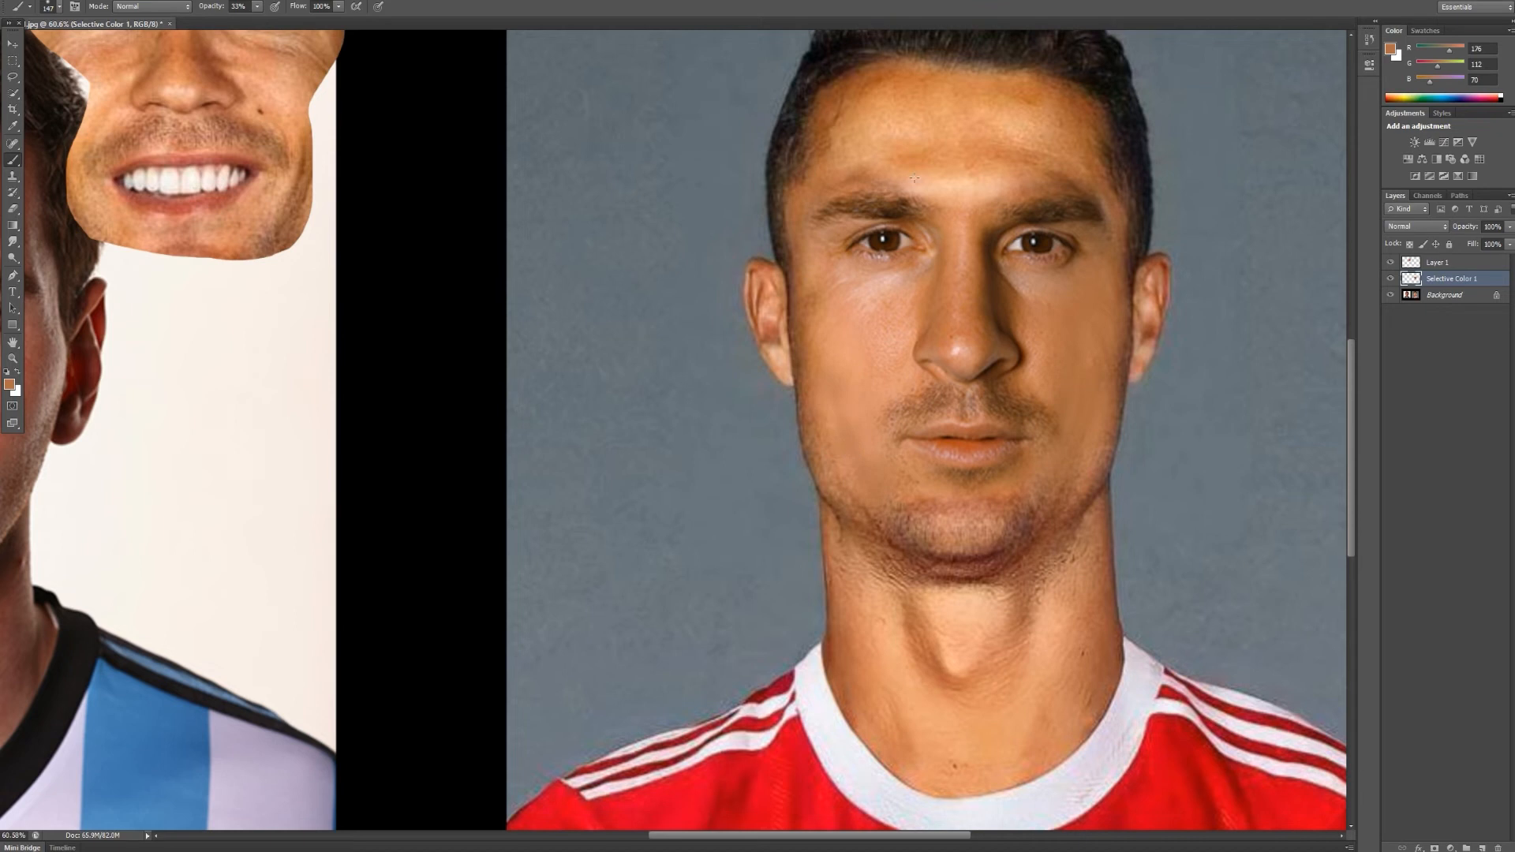
Sample a forehead skin tone (RGB 178, 111, 70) and paint over the seam above the right portrait's eyebrows.
click(10, 384)
click(852, 175)
click(1370, 321)
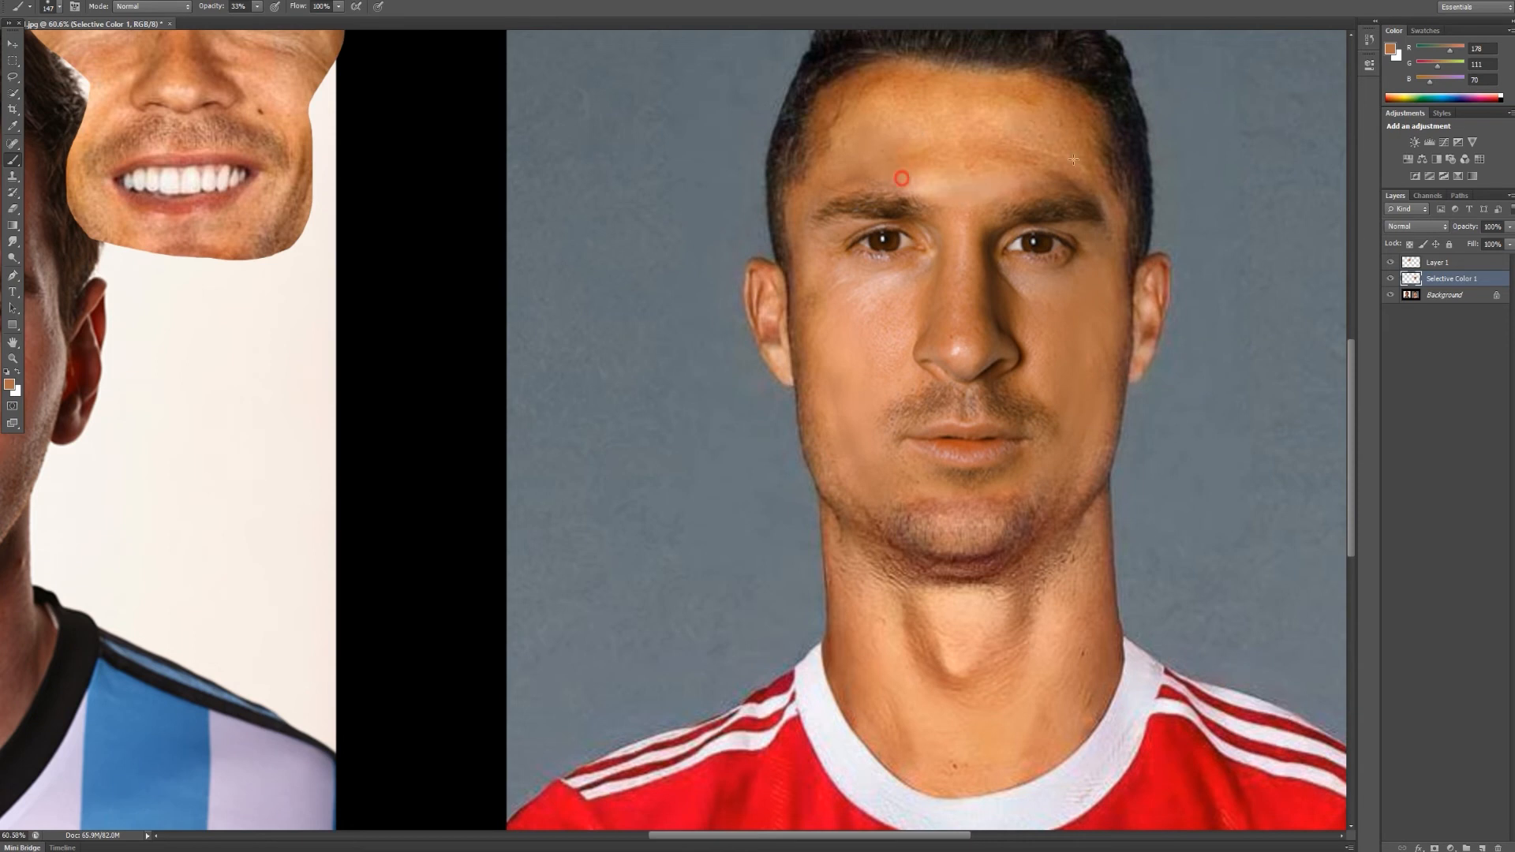
mouse_move(1063, 163)
mouse_down()
mouse_move(1096, 183)
mouse_move(997, 151)
mouse_move(916, 148)
mouse_up()
click(993, 154)
click(958, 152)
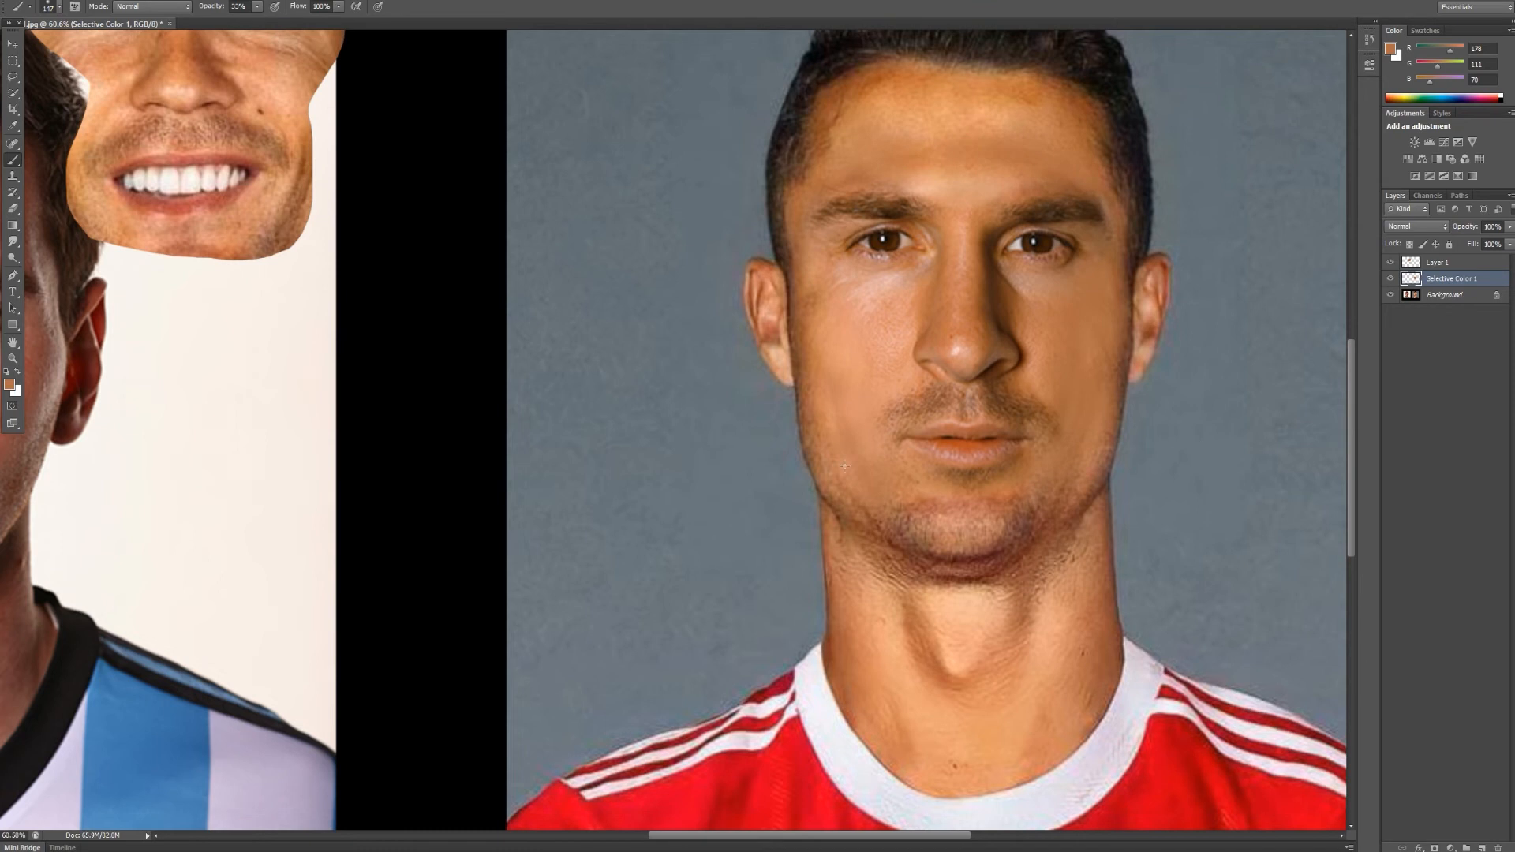
Paint the forehead tone over the right portrait's lower cheeks and jaw edges to even out the skin.
click(830, 403)
click(844, 467)
click(1077, 440)
drag(1111, 288, 1100, 377)
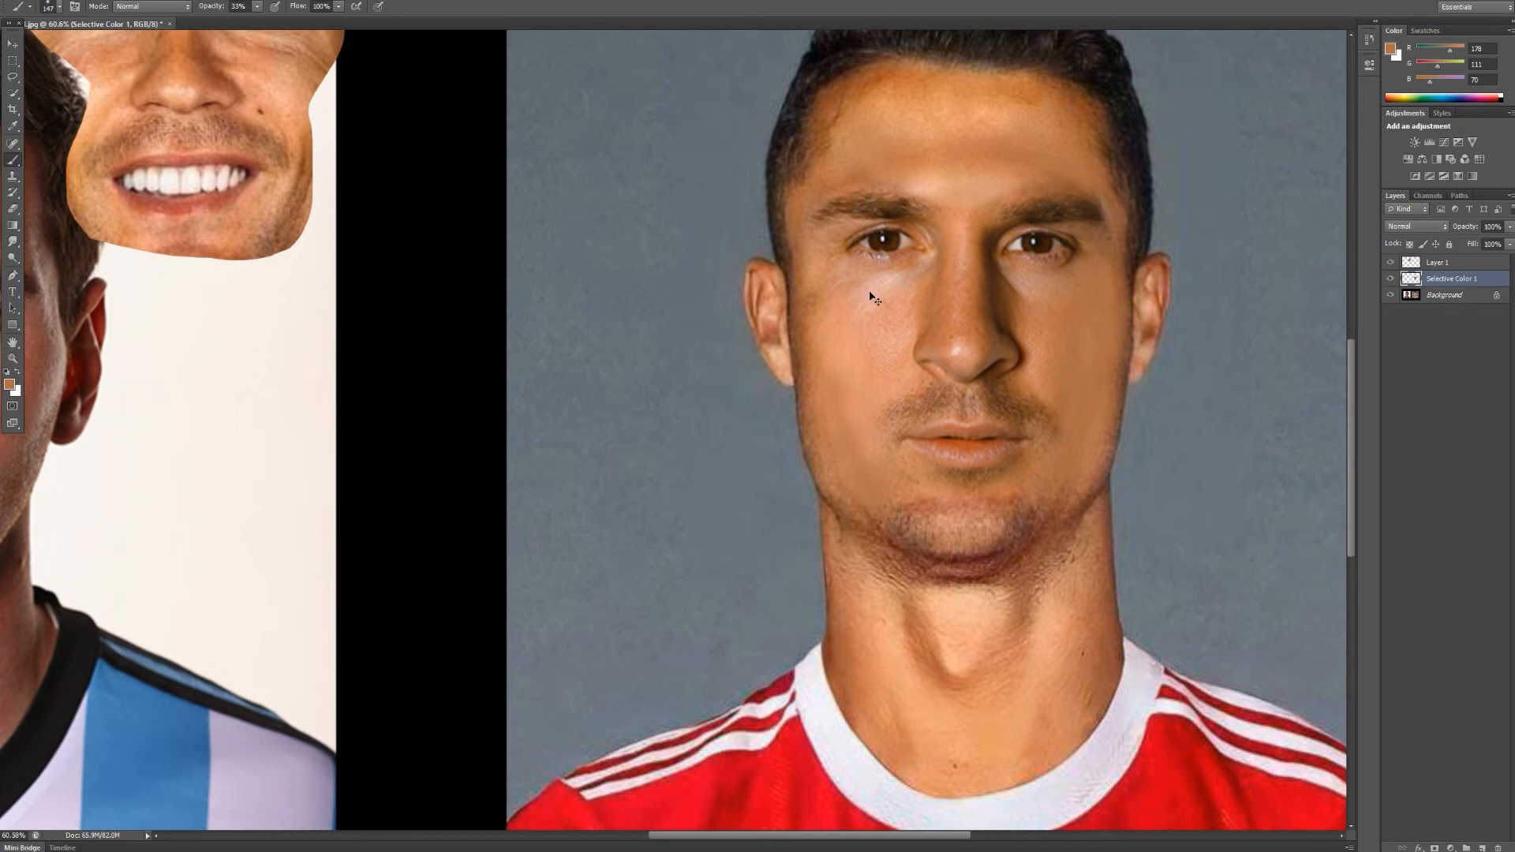
Sample a lighter skin tone (RGB 232, 156, 125) from the right portrait's cheek as the foreground color.
click(9, 384)
click(887, 320)
key(Return)
key(ctrl+0)
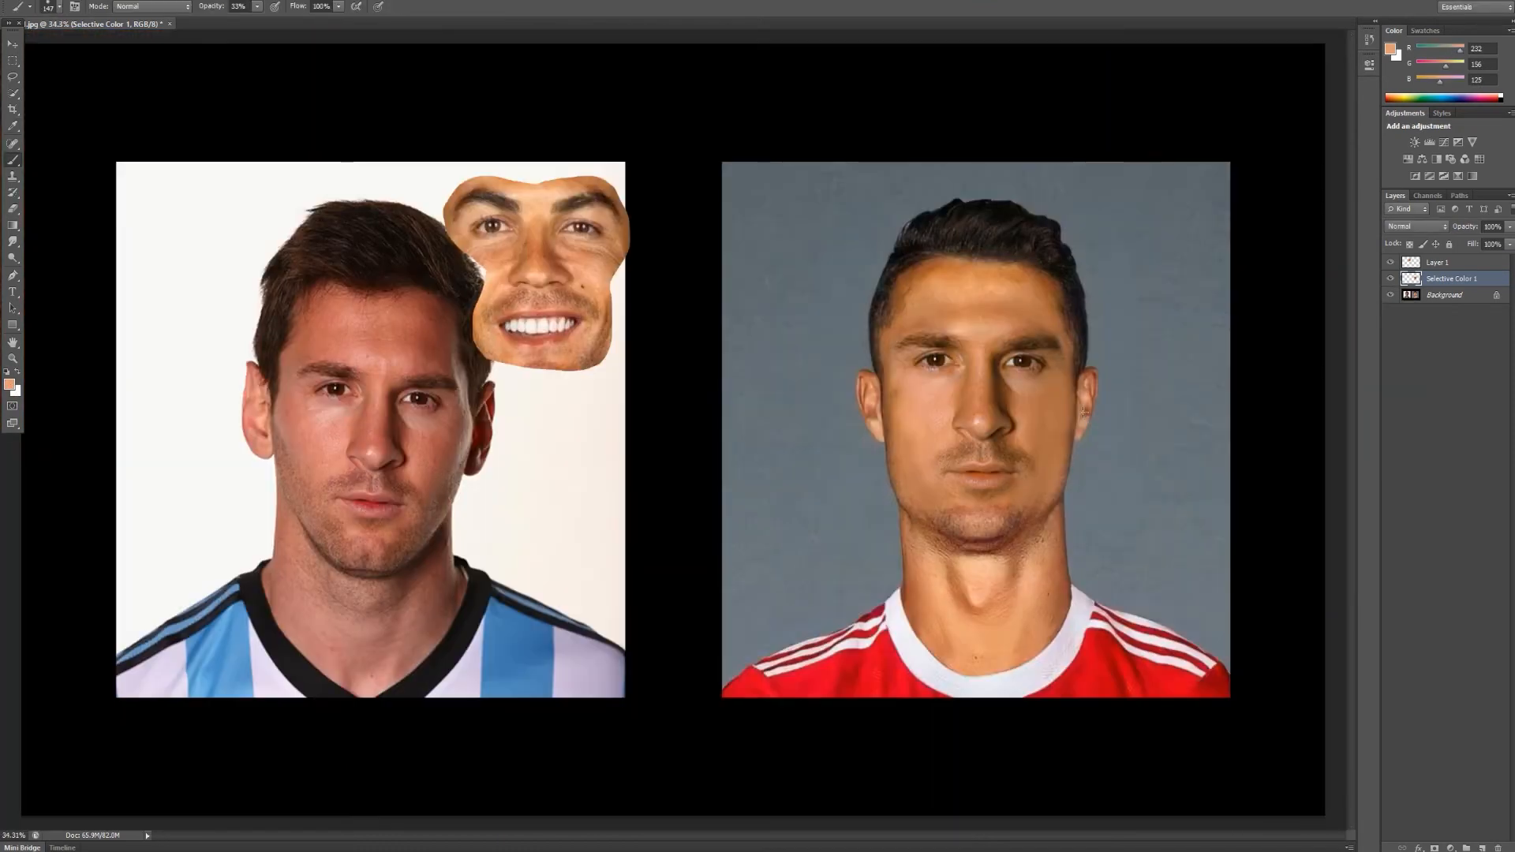
key(ctrl+t)
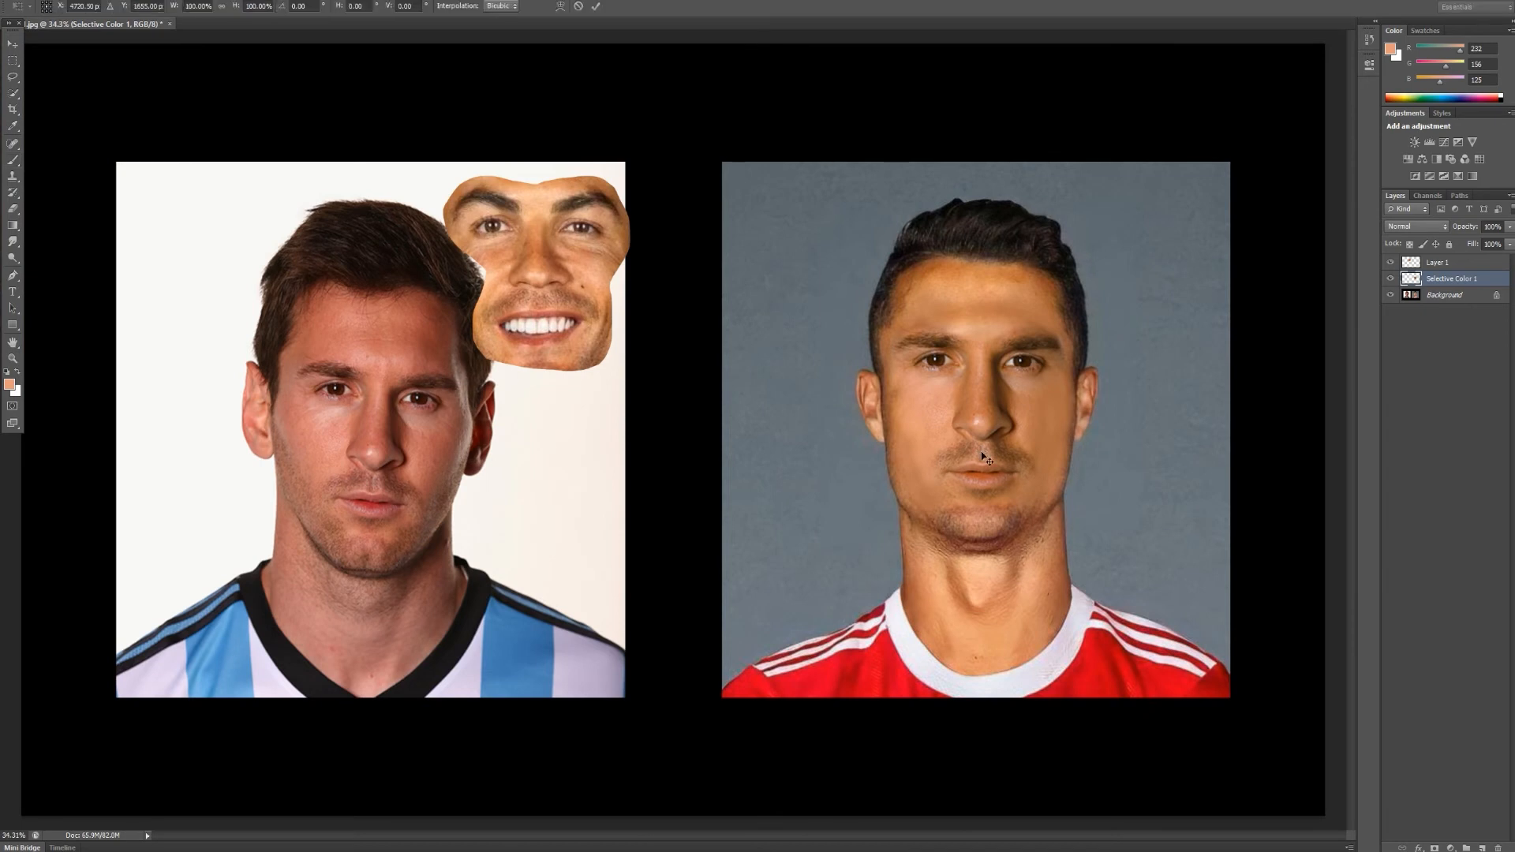
key(Return)
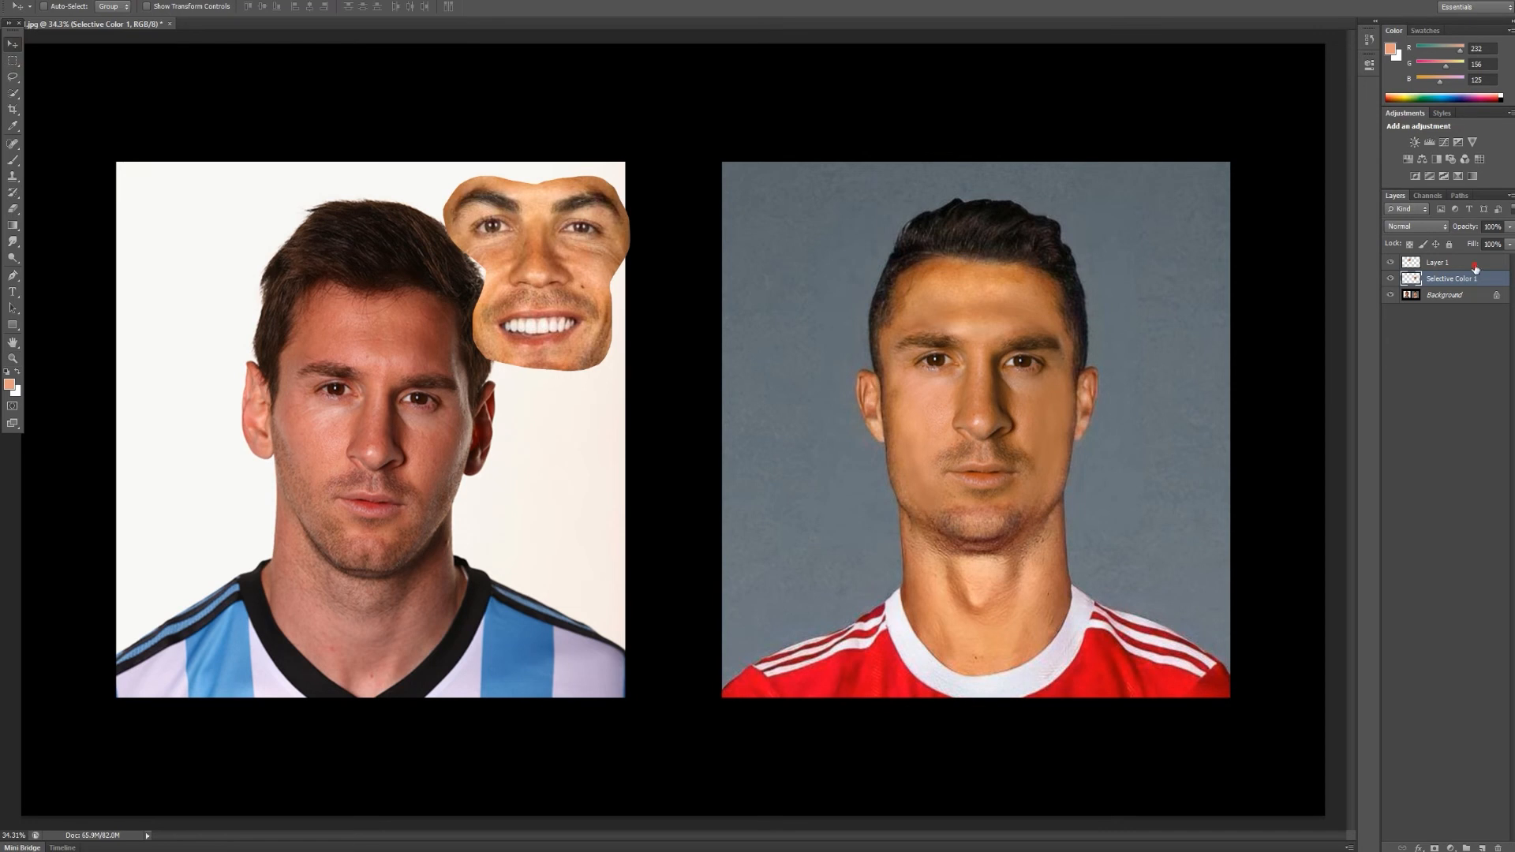
Move the smiling face on Layer 1 over the left portrait's face at 57% layer opacity.
drag(553, 333, 370, 493)
click(1508, 227)
drag(1506, 241, 1483, 241)
click(424, 392)
drag(425, 392, 434, 392)
click(12, 45)
drag(298, 412, 330, 427)
drag(495, 519, 482, 526)
drag(540, 289, 552, 280)
Show the rulers, scale the smiling face to about 96% and rotate it about 3° to match the left portrait.
key(ctrl+t)
key(ctrl+r)
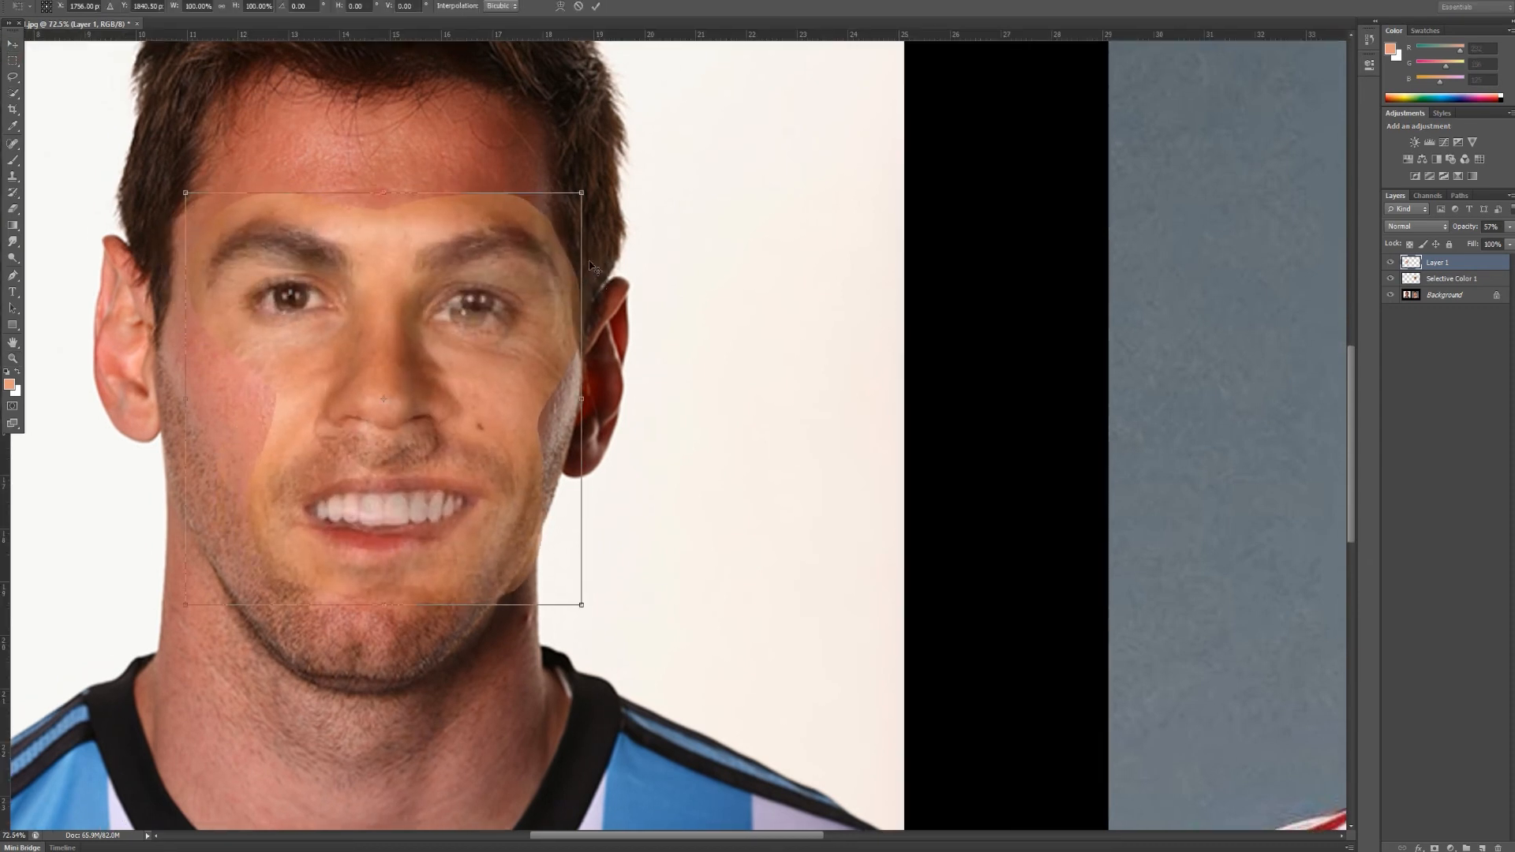
mouse_move(581, 193)
mouse_down()
mouse_move(565, 209)
mouse_move(610, 183)
mouse_move(607, 201)
mouse_up()
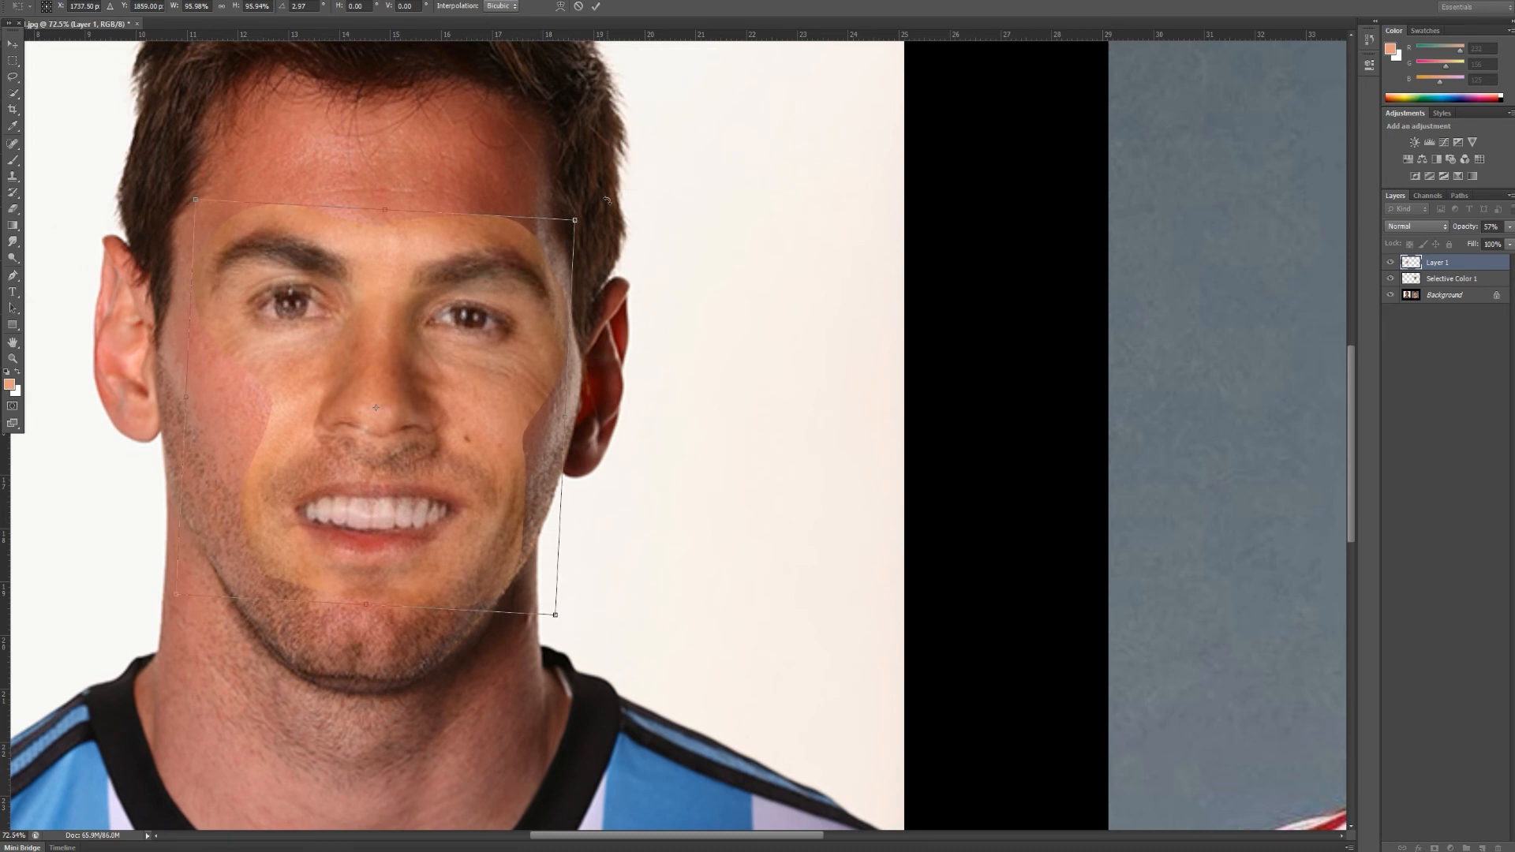
Nudge the smiling face left and up and fine-tune its rotation to 3.51° over the left portrait.
key(Left)
key(Left)
key(Left)
key(Left)
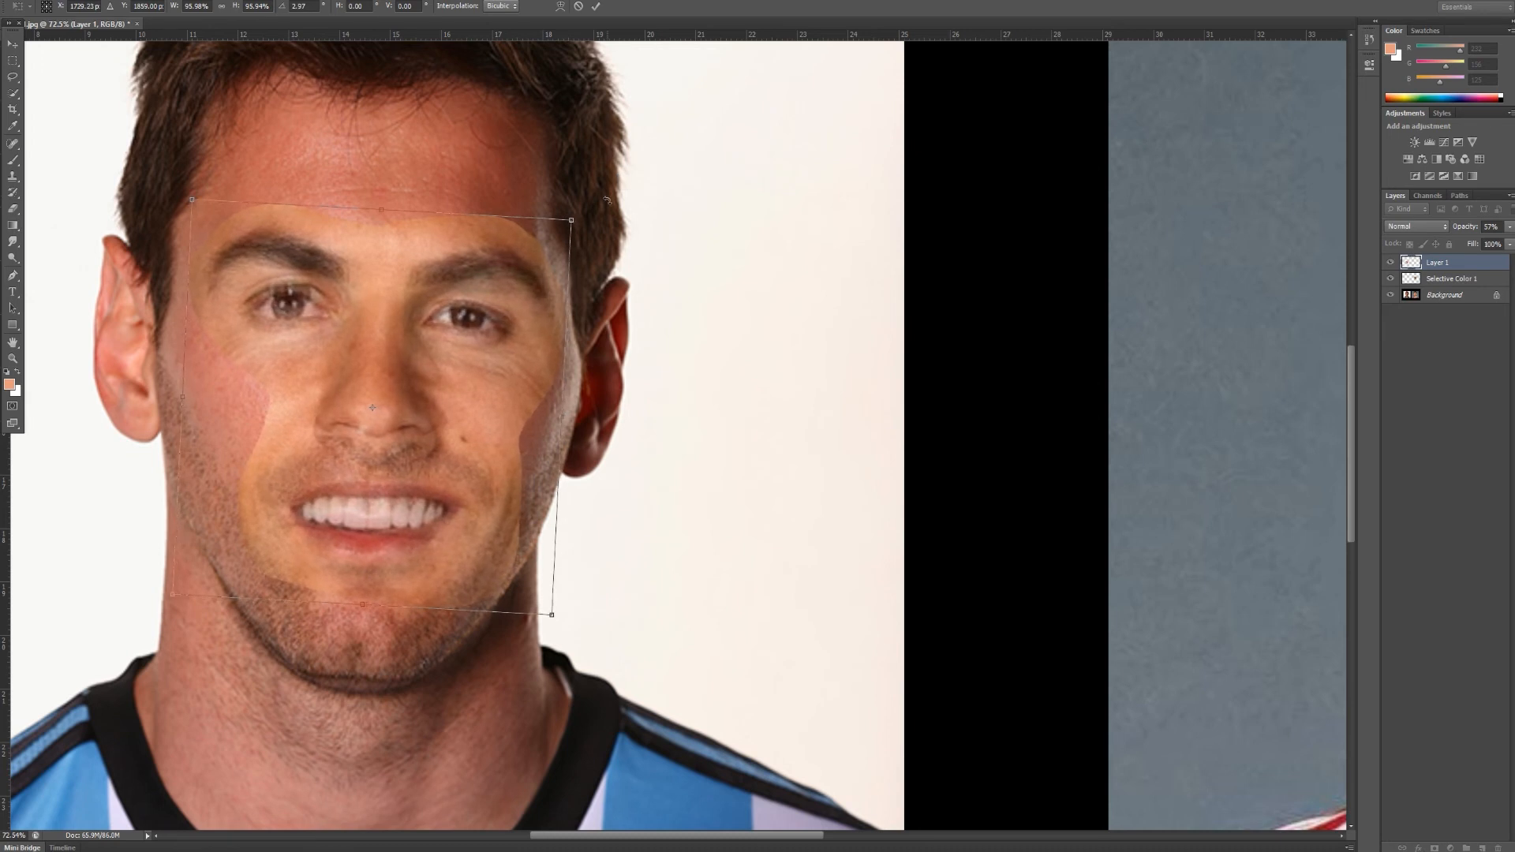
key(Up)
key(Up)
key(Up)
key(Up)
key(Up)
key(Up)
key(Up)
key(Up)
key(Up)
key(Up)
key(Left)
key(Left)
key(Left)
drag(634, 182, 638, 181)
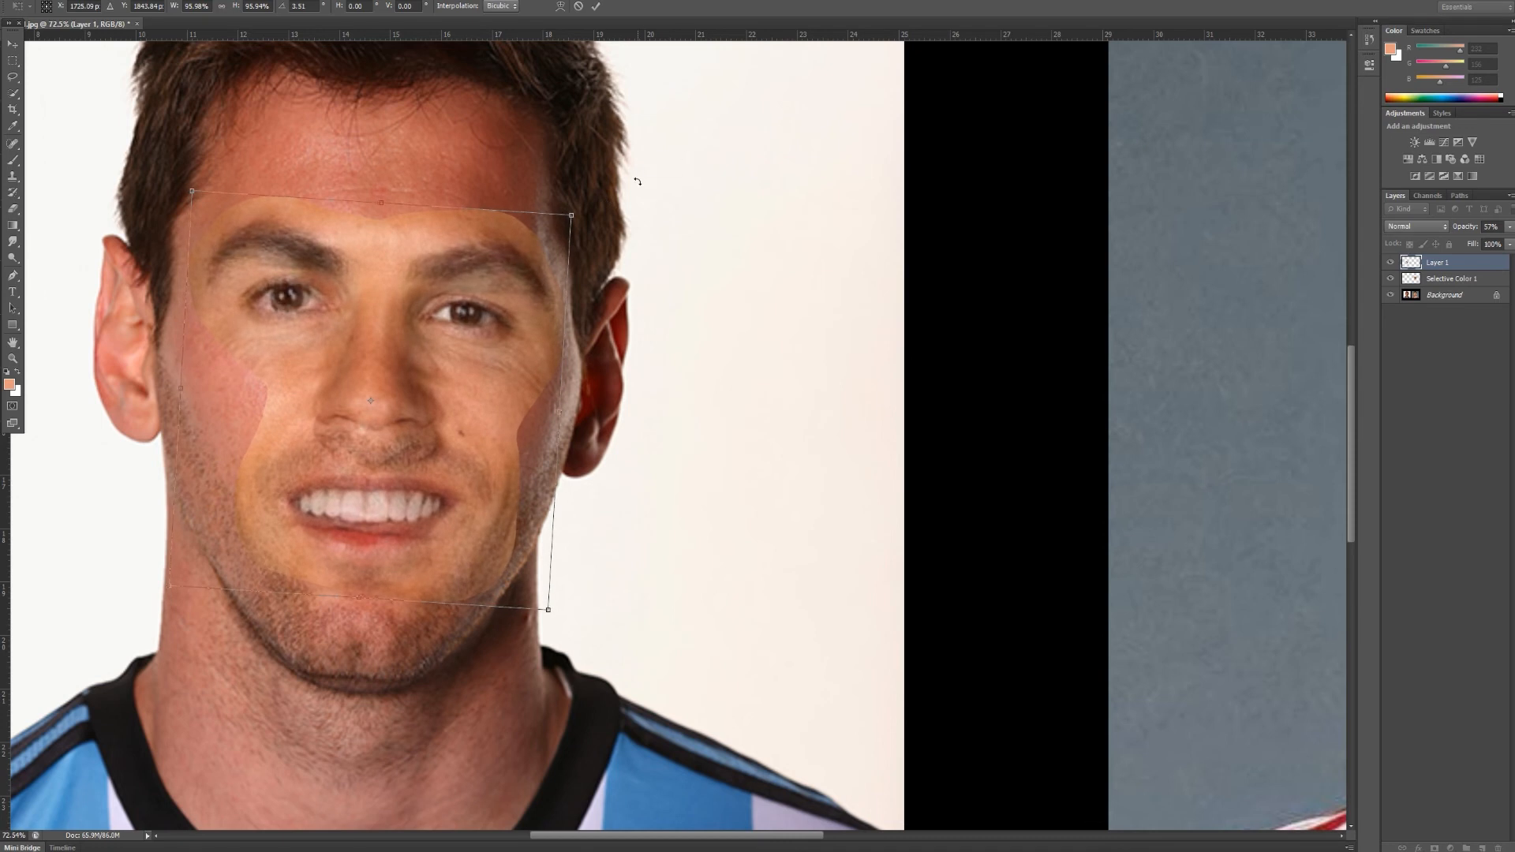
Apply the transformation with Layer 1 at 100% opacity and select the smiling face's outline.
click(1511, 227)
drag(1487, 242, 1513, 243)
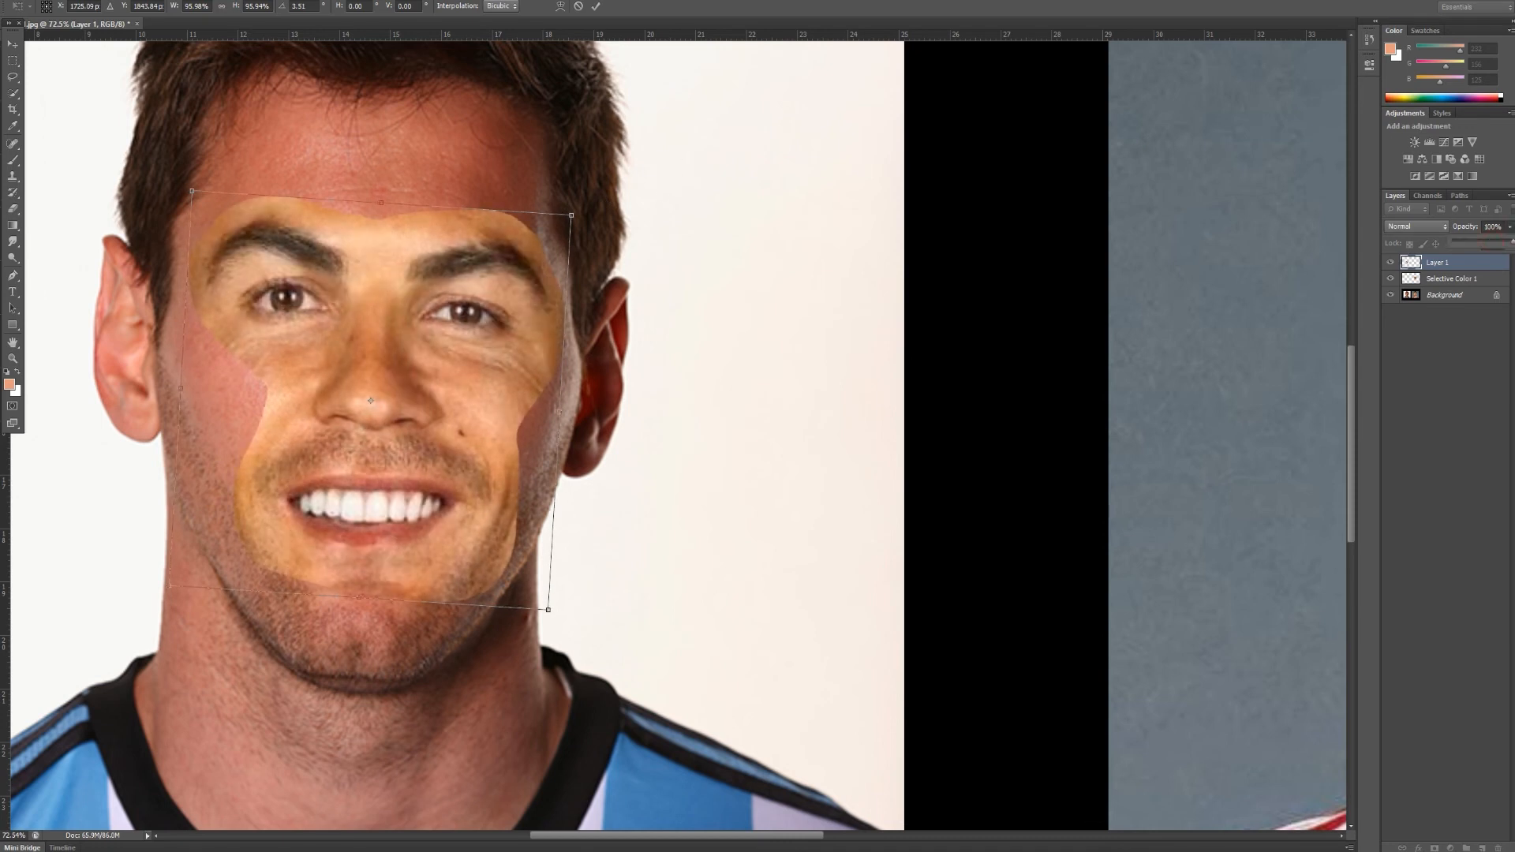
click(13, 93)
key(Return)
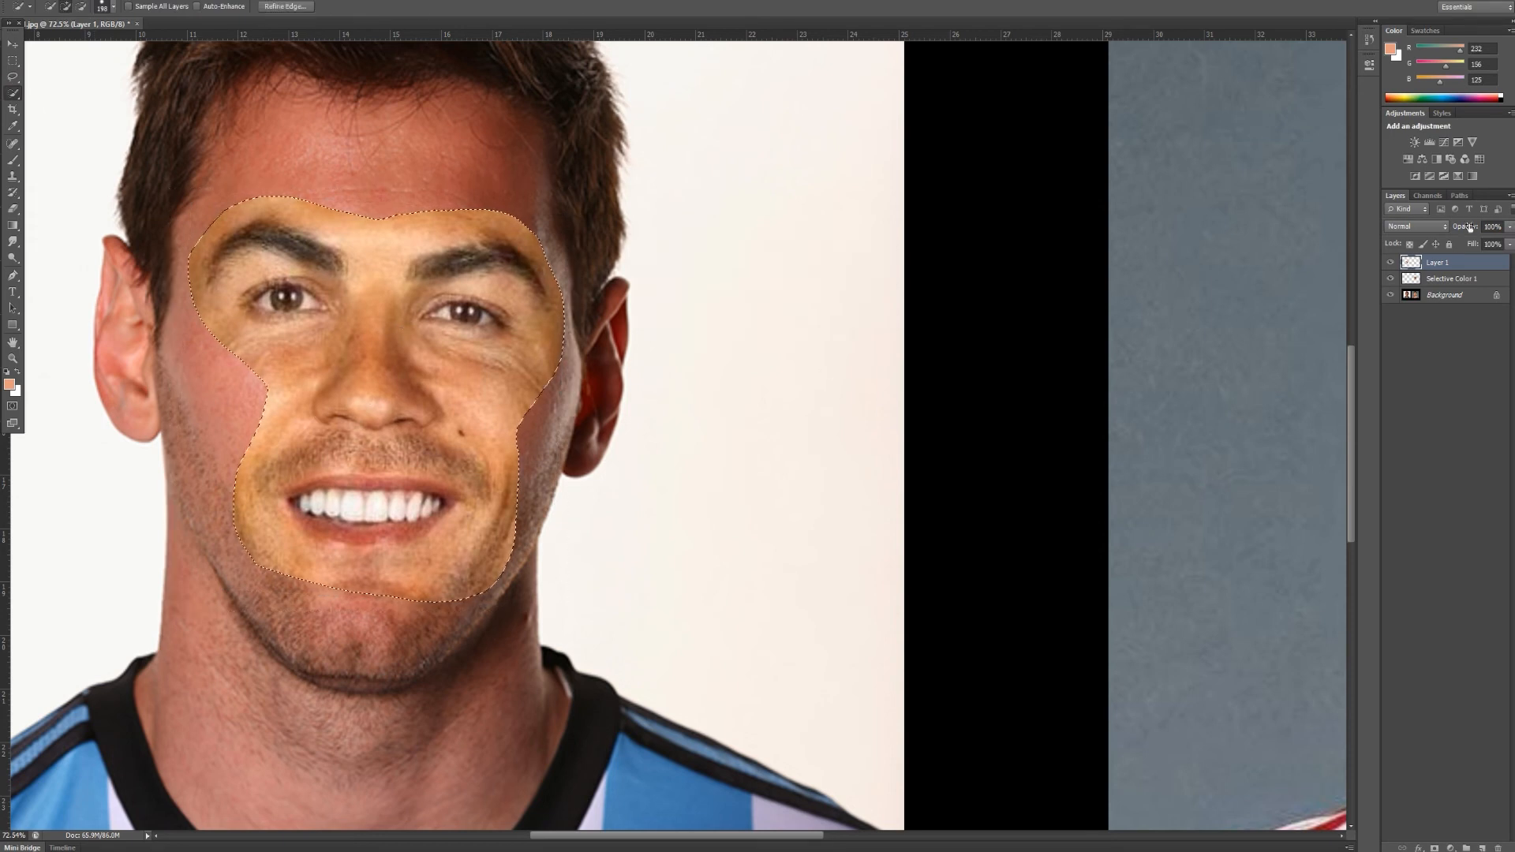
Add a Selective Color adjustment to the selected face with the Yellows at magenta +18, yellow -82 and black +21.
click(1472, 175)
click(1258, 118)
click(1246, 125)
drag(1268, 193, 1211, 196)
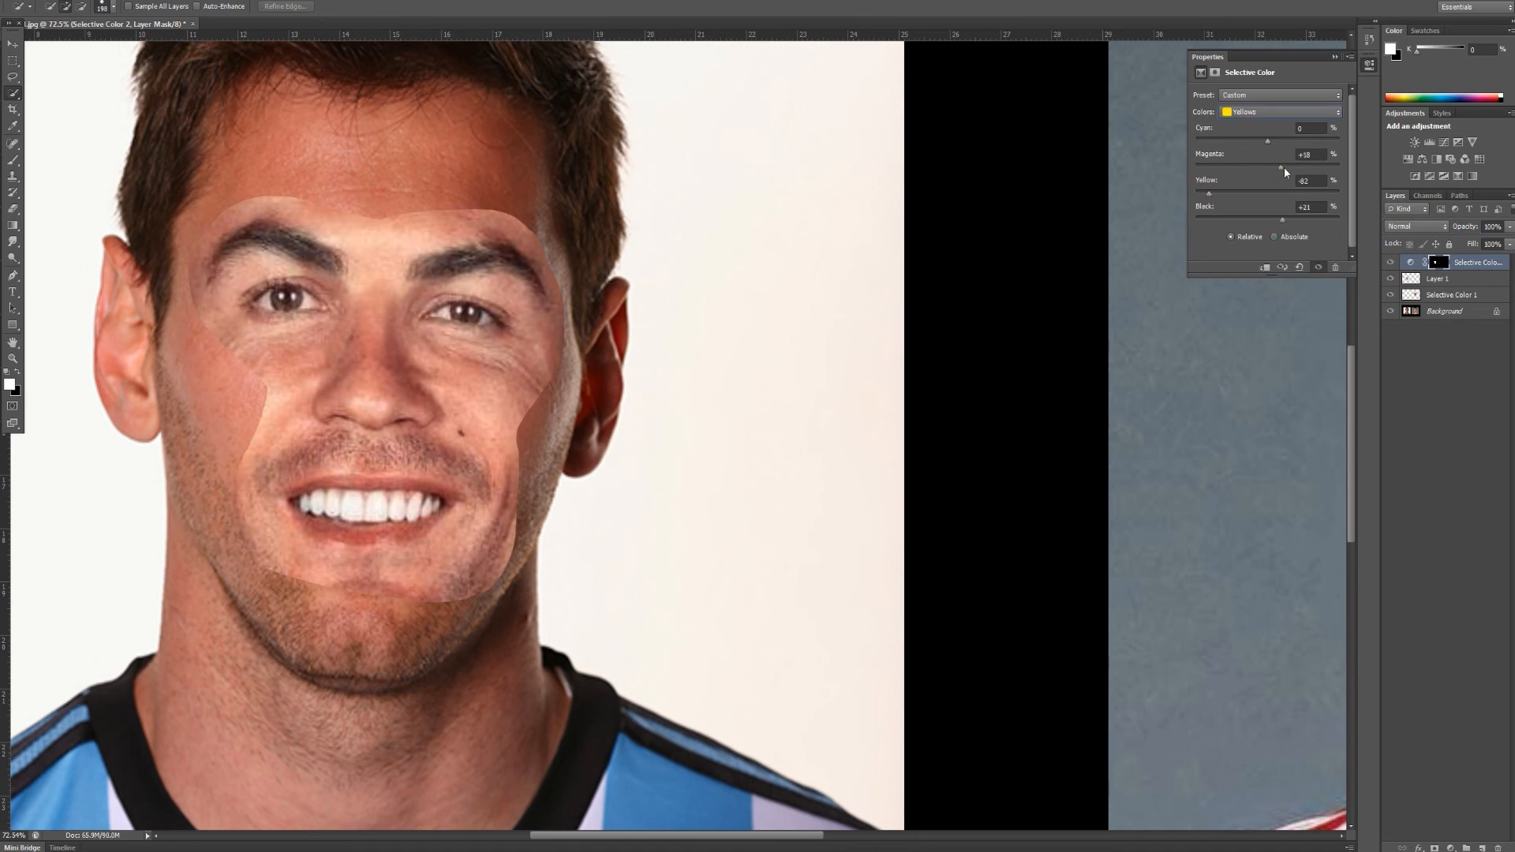
Set the adjustment's Reds to magenta -11, yellow -5 and black +15.
click(1278, 112)
click(1257, 183)
click(1278, 112)
click(1255, 112)
drag(1258, 168, 1271, 195)
scroll(1313, 224, down, 7)
click(1325, 236)
Merge the adjustment with the smiling face layer and erase the face's edge along the forehead above the eyebrow.
click(12, 209)
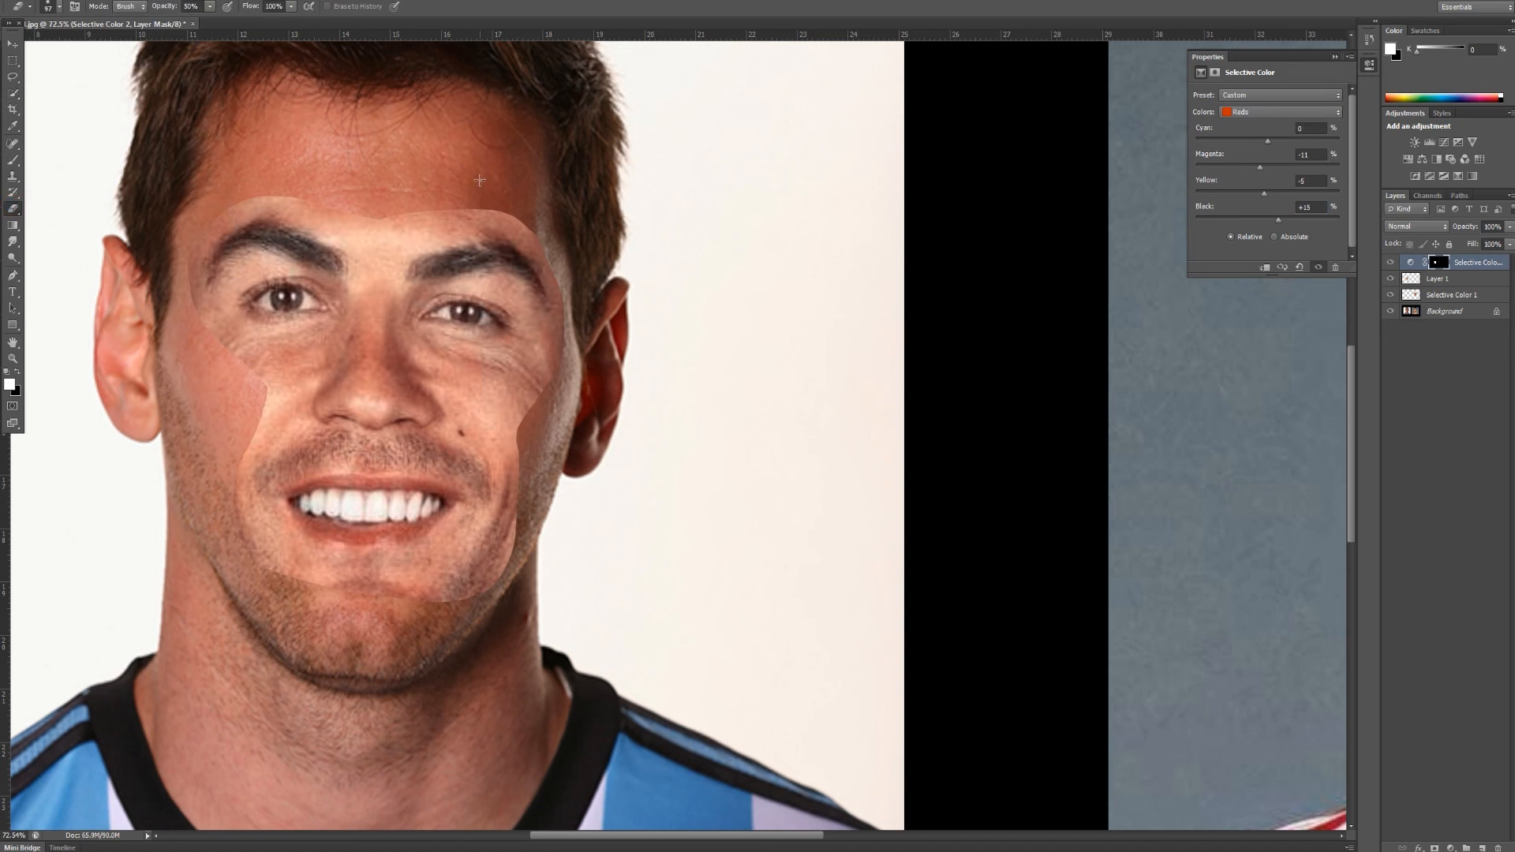
right_click(1448, 281)
click(1414, 582)
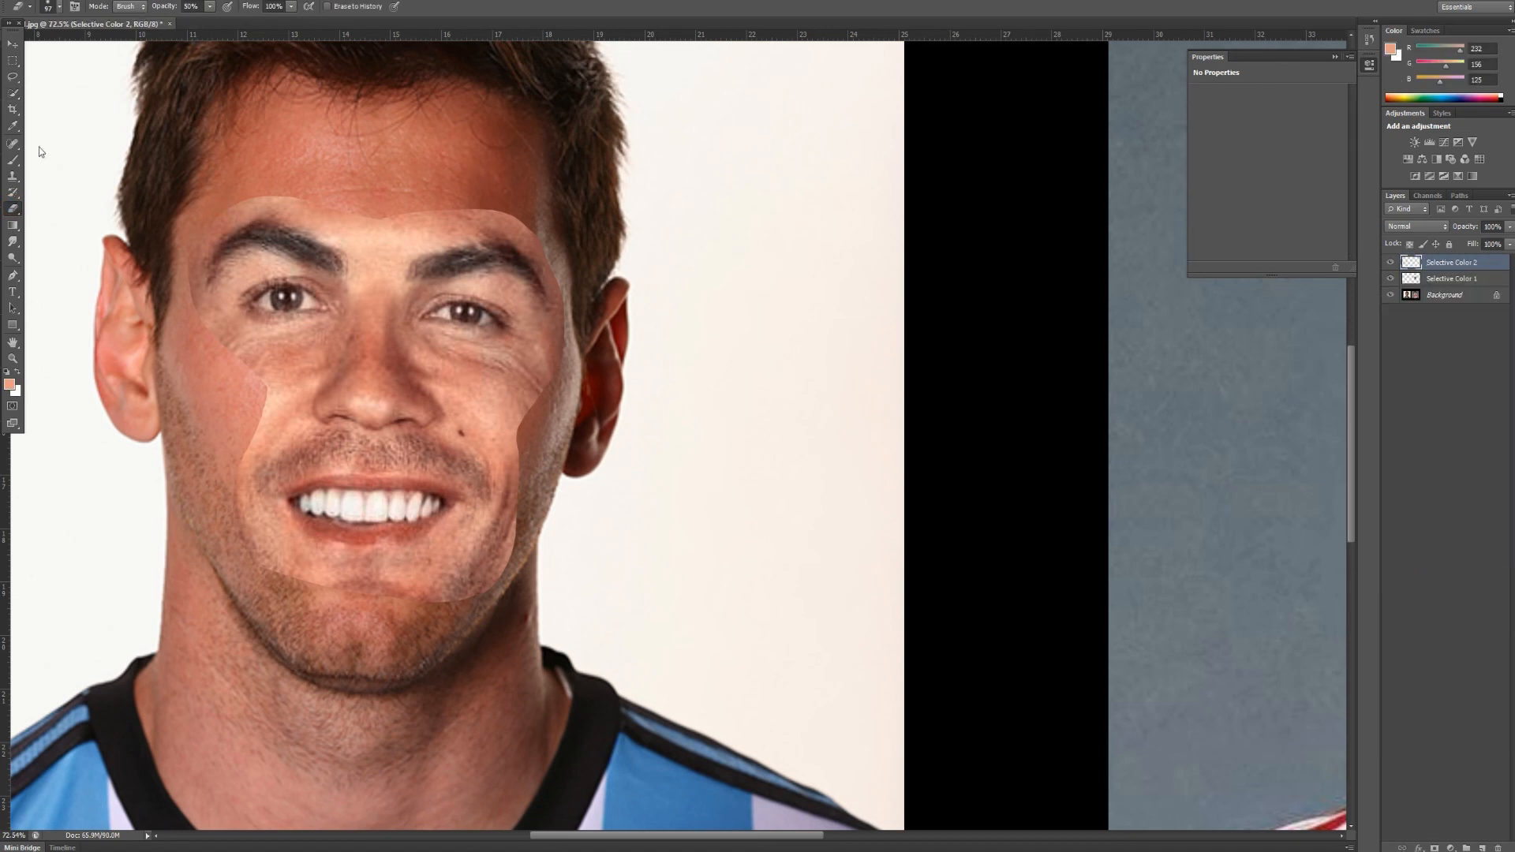
mouse_move(293, 197)
mouse_down()
mouse_move(211, 220)
mouse_move(260, 191)
mouse_move(427, 204)
mouse_move(395, 219)
mouse_up()
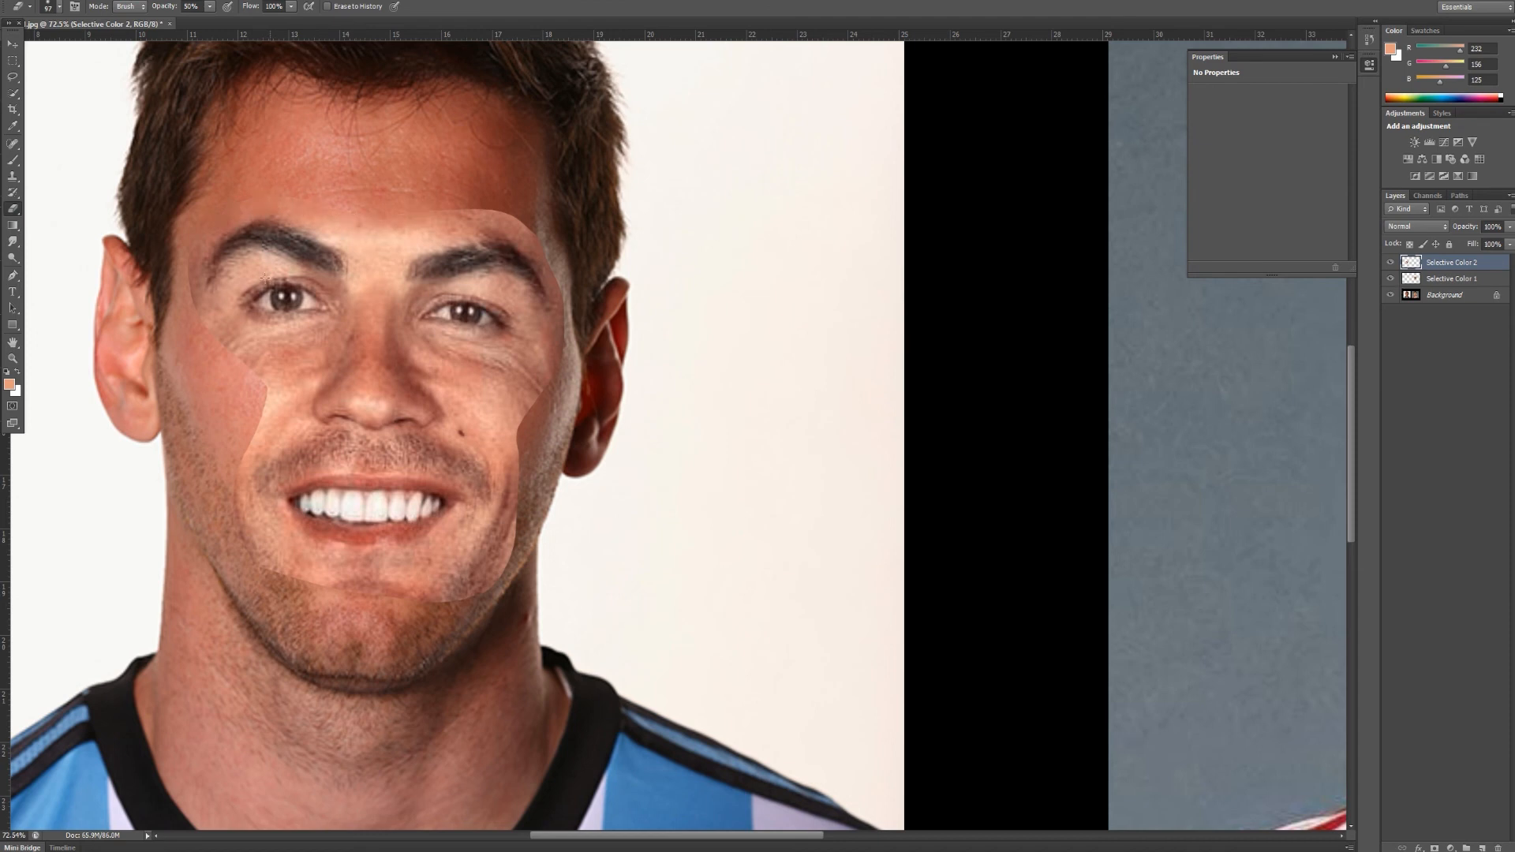
Select the smiling face layer's outline and add another Selective Color adjustment with the Reds' black at +30 and less magenta.
click(12, 93)
ctrl+click(1411, 262)
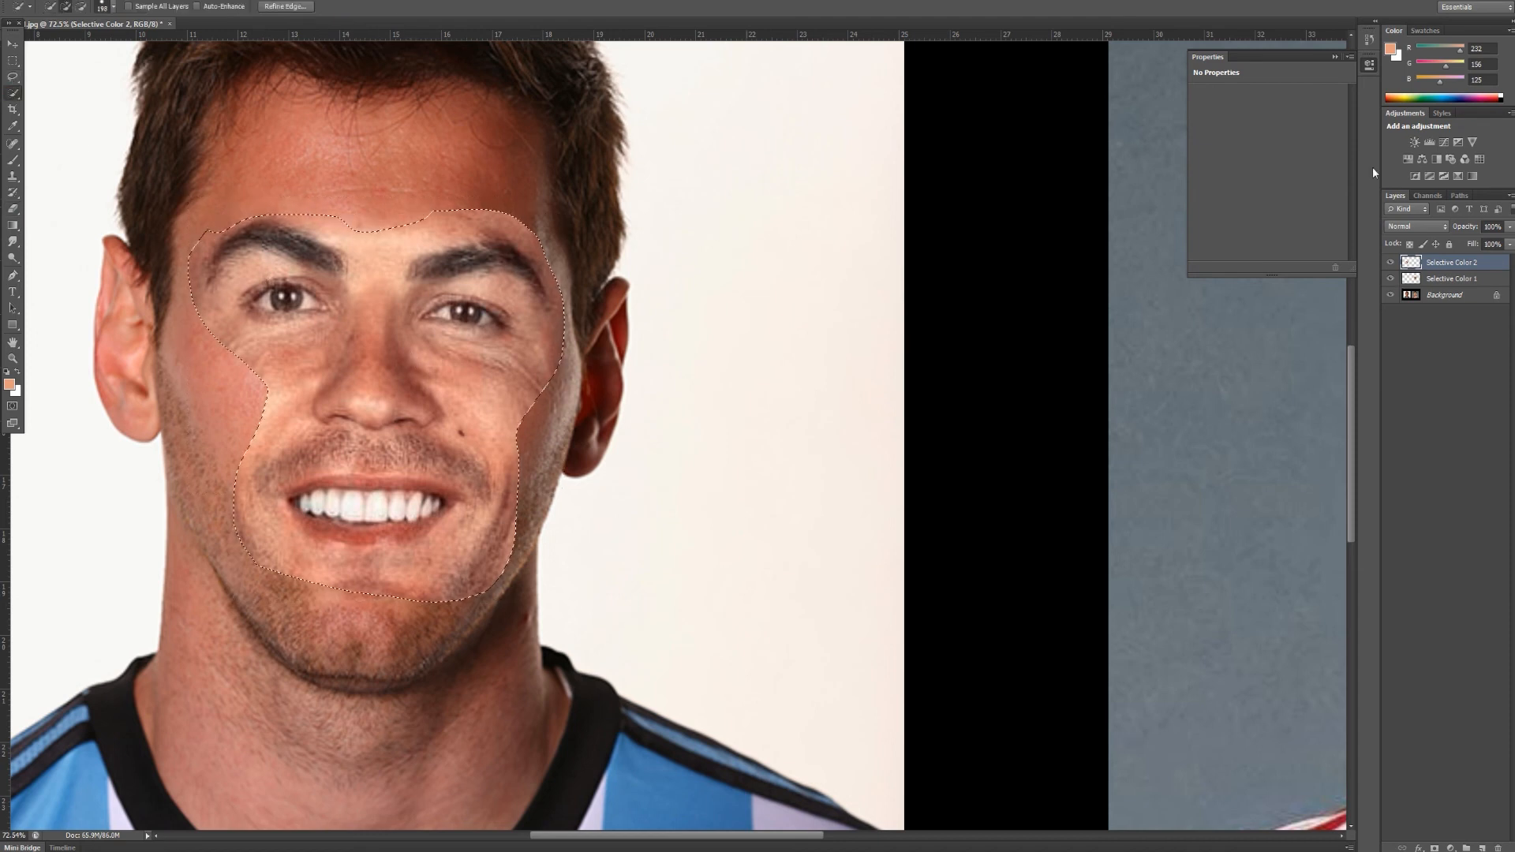
click(1473, 176)
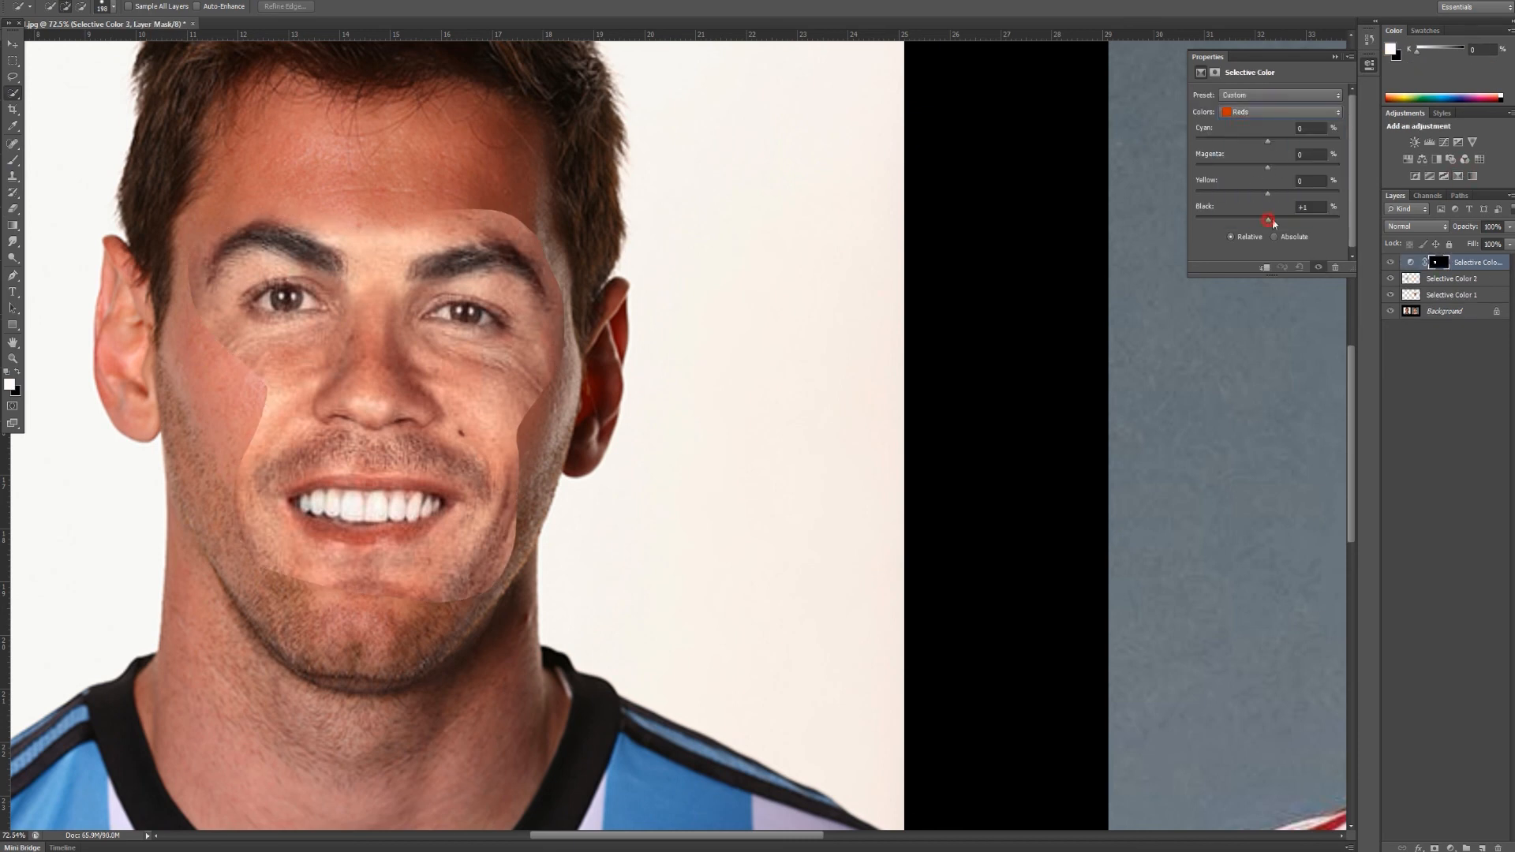
drag(1269, 221, 1290, 219)
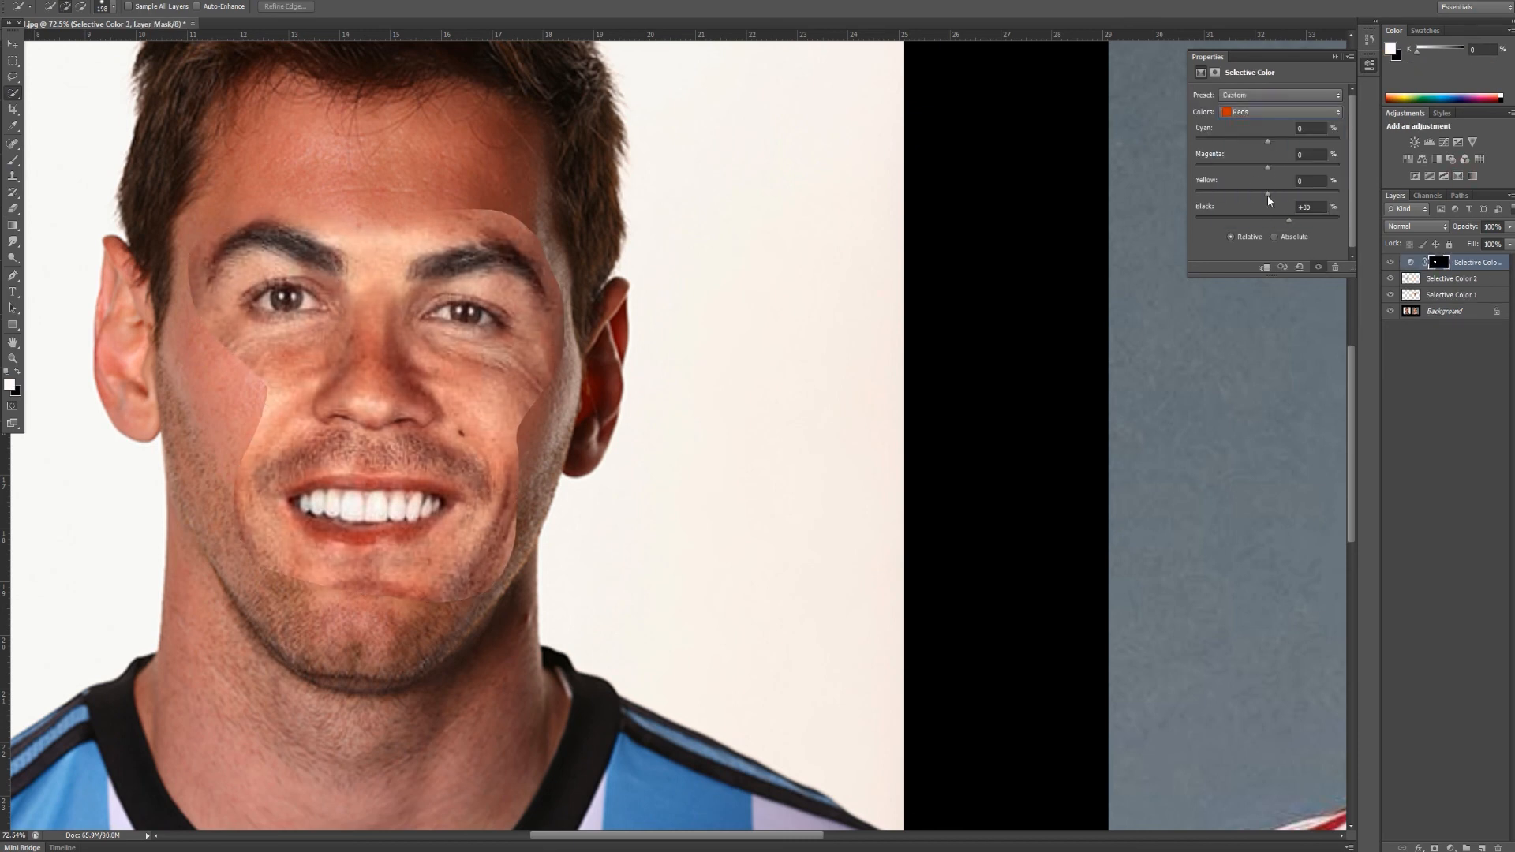
drag(1265, 169, 1260, 168)
Reduce the cyan in another color range and merge the adjustment with the smiling face layer.
click(1270, 110)
click(1262, 126)
drag(1267, 141, 1256, 147)
ctrl+click(1437, 281)
right_click(1437, 281)
click(1406, 582)
Erase the smiling face's remaining edges around the cheeks, forehead and chin to blend it into the left portrait.
click(12, 208)
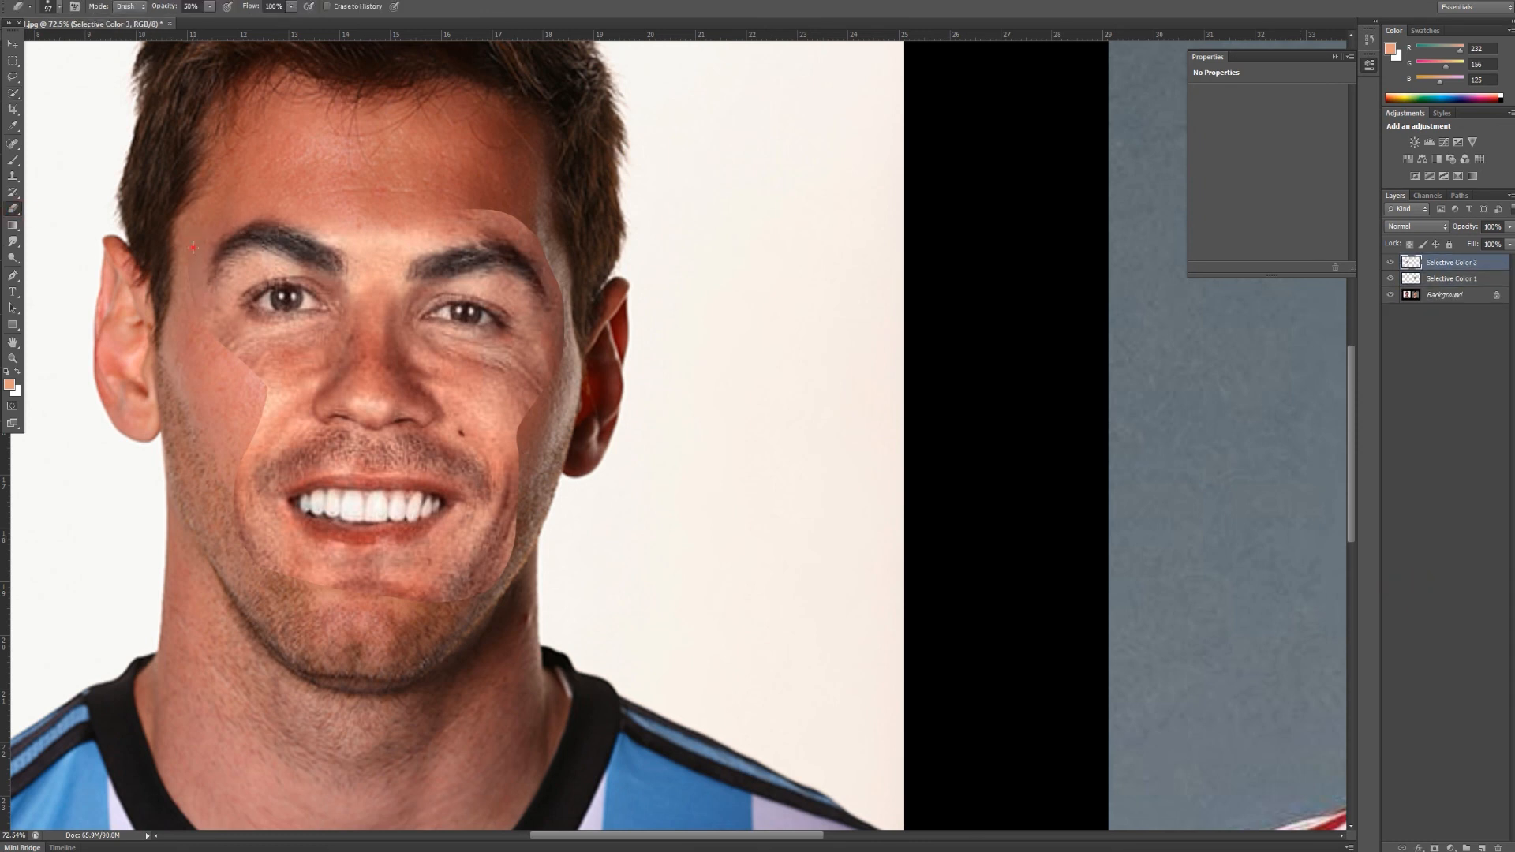
drag(227, 341, 271, 389)
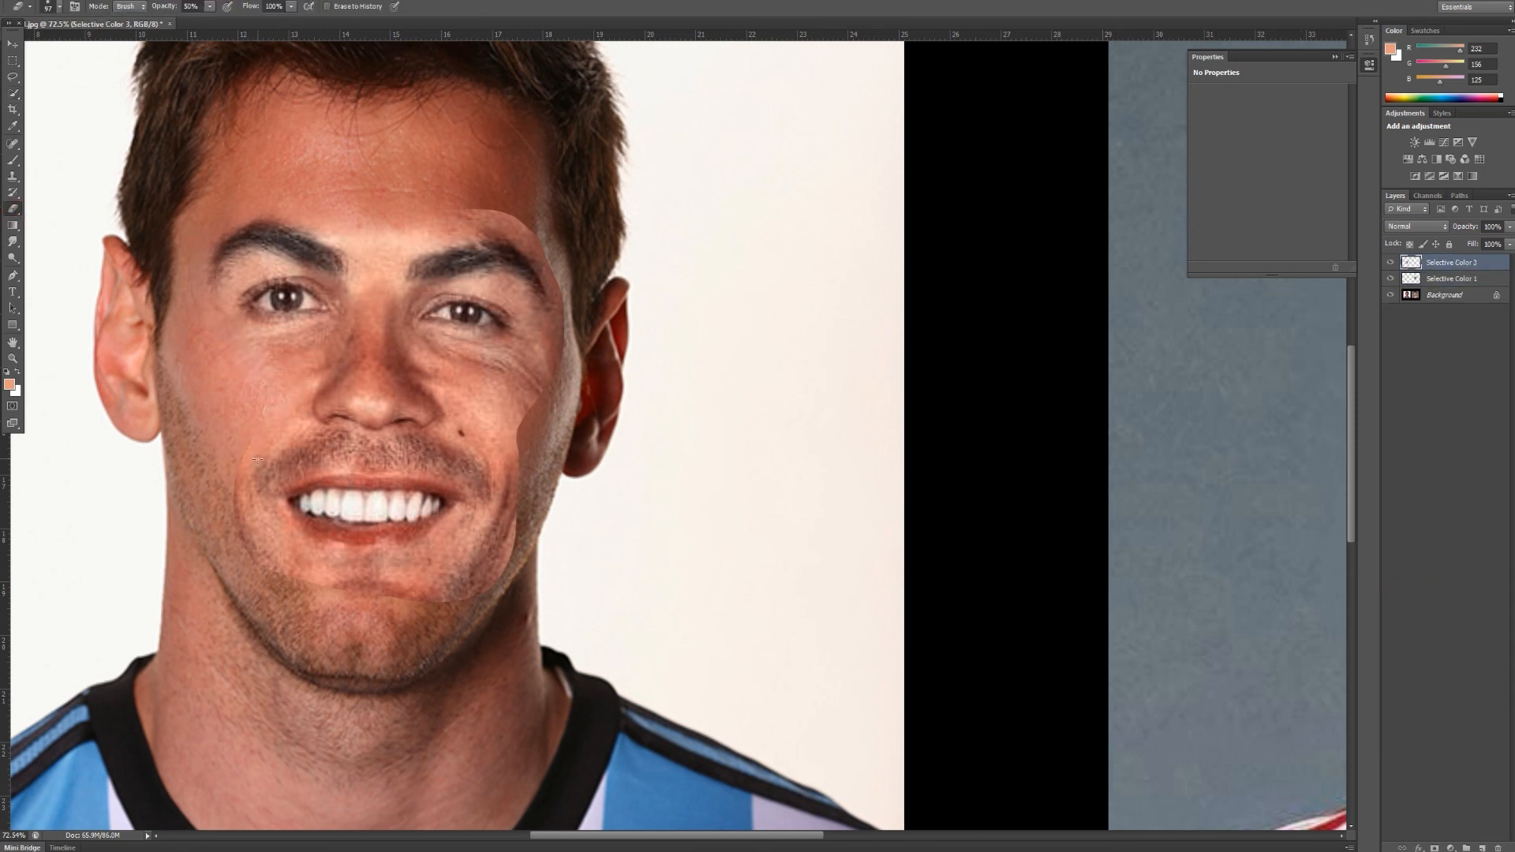
mouse_move(236, 508)
mouse_down()
mouse_move(321, 596)
mouse_move(307, 585)
mouse_move(333, 601)
mouse_move(455, 582)
mouse_move(458, 604)
mouse_move(440, 614)
mouse_move(503, 458)
mouse_move(460, 560)
mouse_move(505, 381)
mouse_move(513, 400)
mouse_move(500, 373)
mouse_move(525, 376)
mouse_move(559, 435)
mouse_move(536, 390)
mouse_move(570, 409)
mouse_move(550, 384)
mouse_move(513, 191)
mouse_move(567, 262)
mouse_move(573, 246)
mouse_move(491, 199)
mouse_move(574, 266)
mouse_move(514, 217)
mouse_move(365, 246)
mouse_move(379, 263)
mouse_move(354, 236)
mouse_move(427, 240)
mouse_move(383, 252)
mouse_move(353, 290)
mouse_move(398, 290)
mouse_up()
mouse_move(235, 294)
mouse_down()
mouse_move(241, 272)
mouse_move(291, 269)
mouse_up()
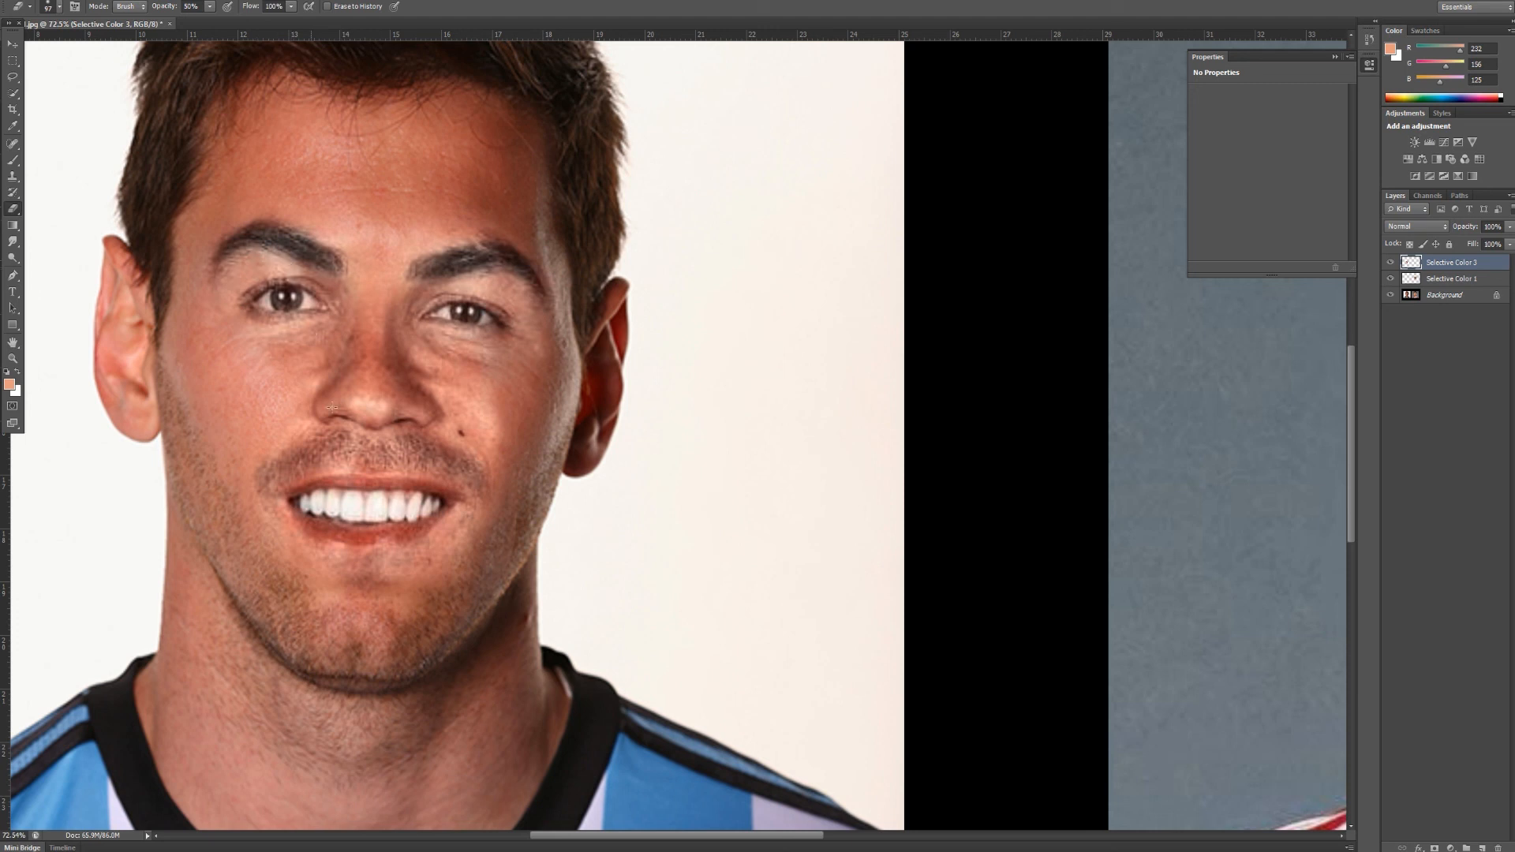
key(ctrl+0)
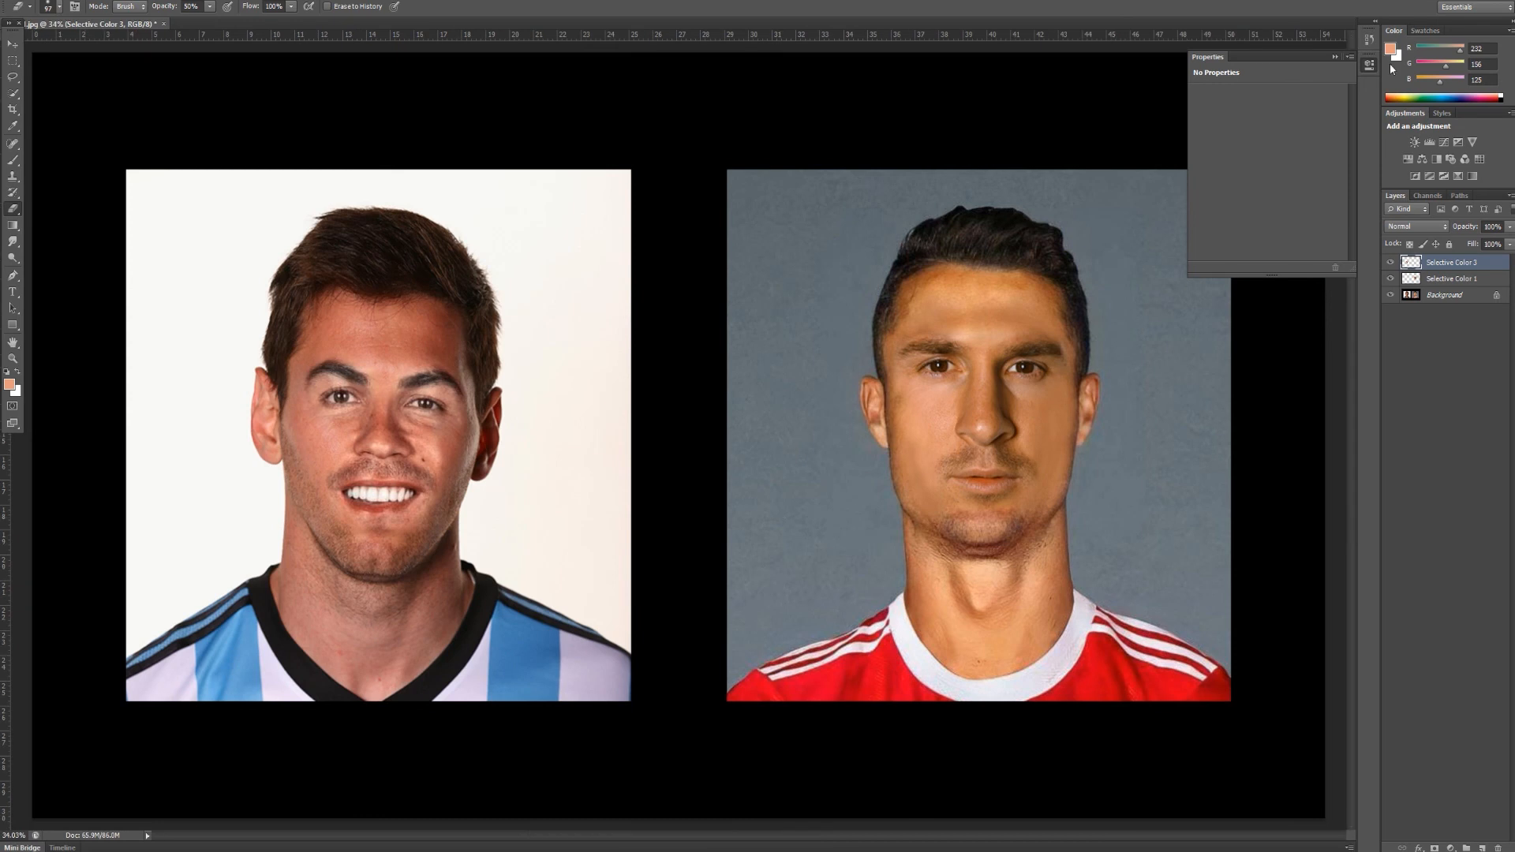
click(1369, 64)
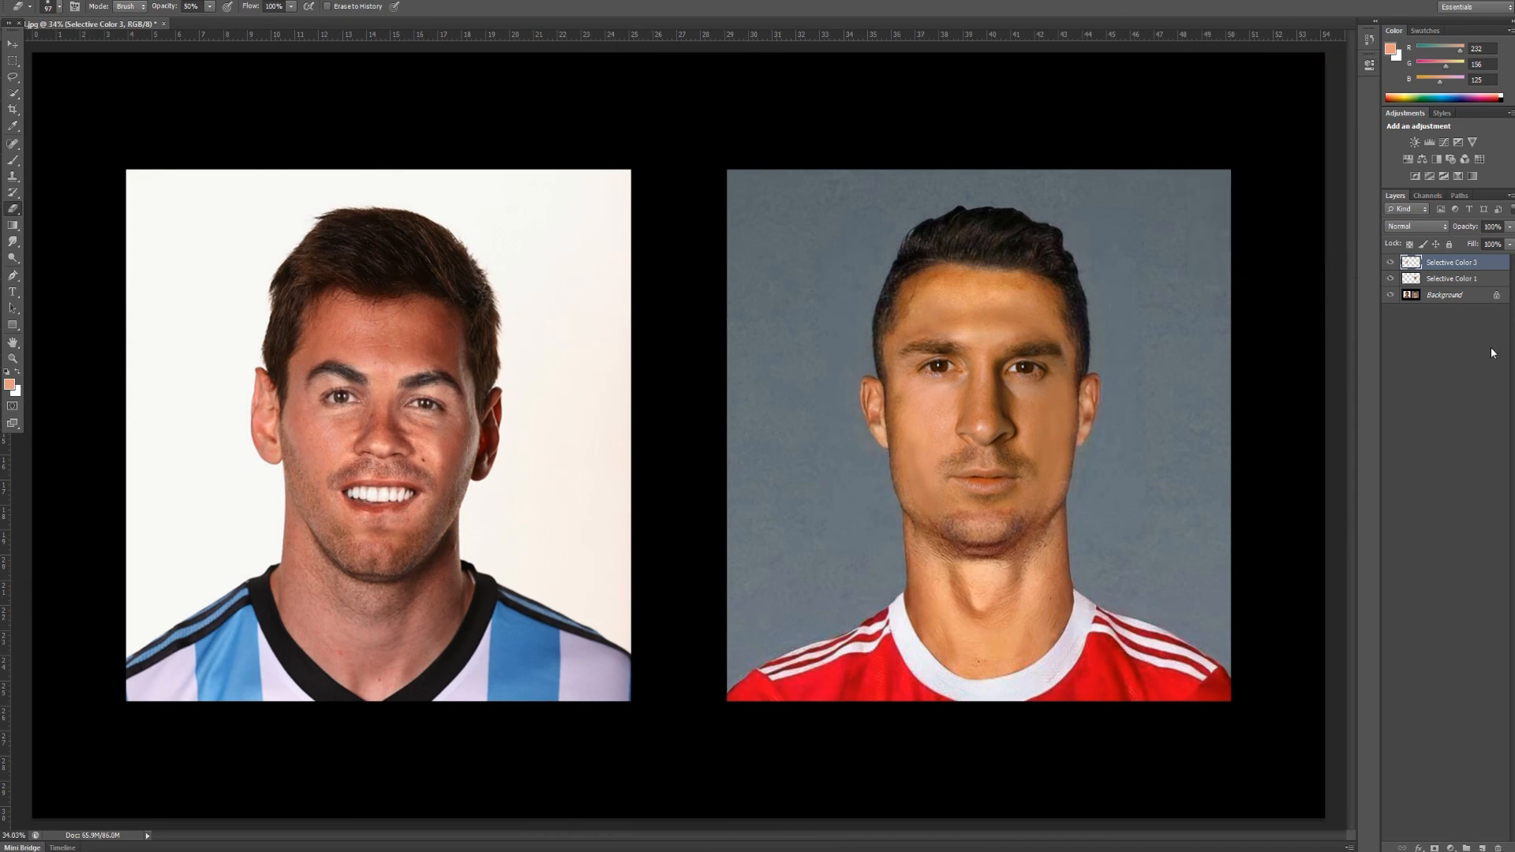